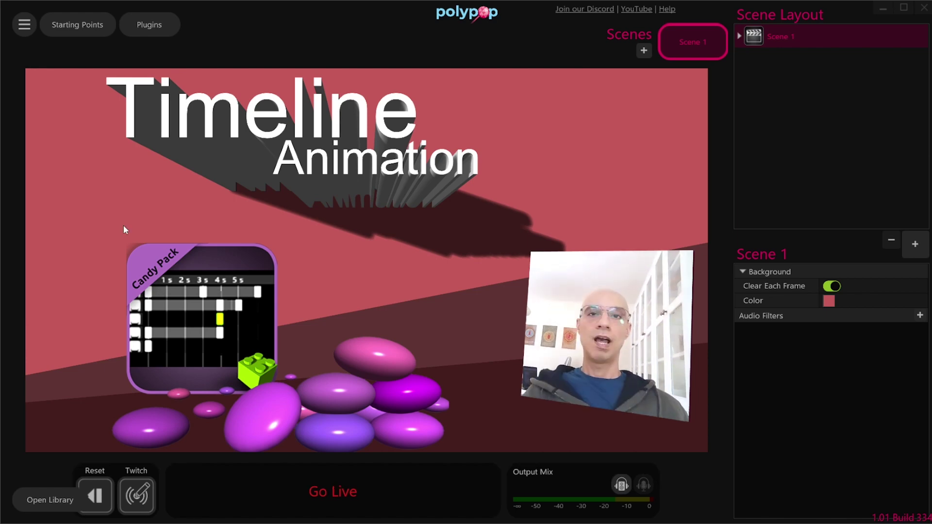
# Step: Pin the Library open, view the tracks of the first Timeline Animation in the Animation group, and unpin the Library
pyautogui.click(37, 502)
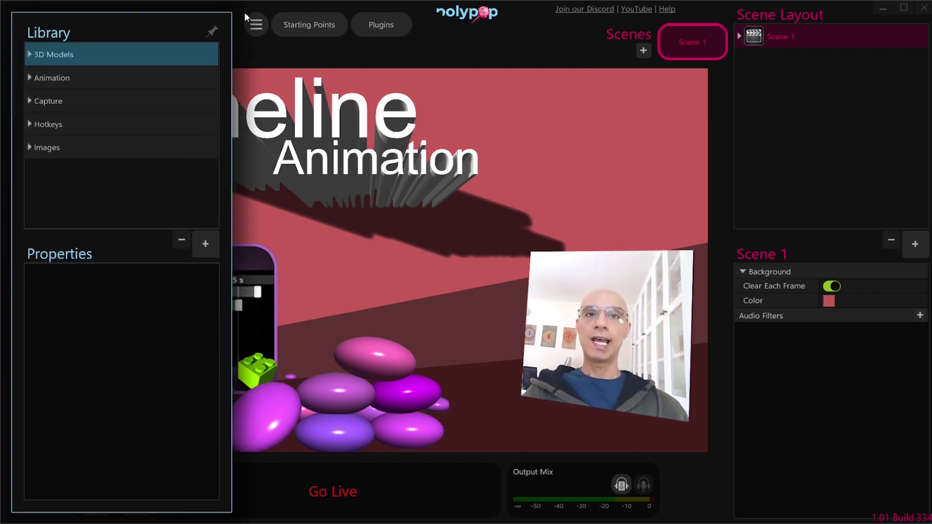
pyautogui.click(209, 33)
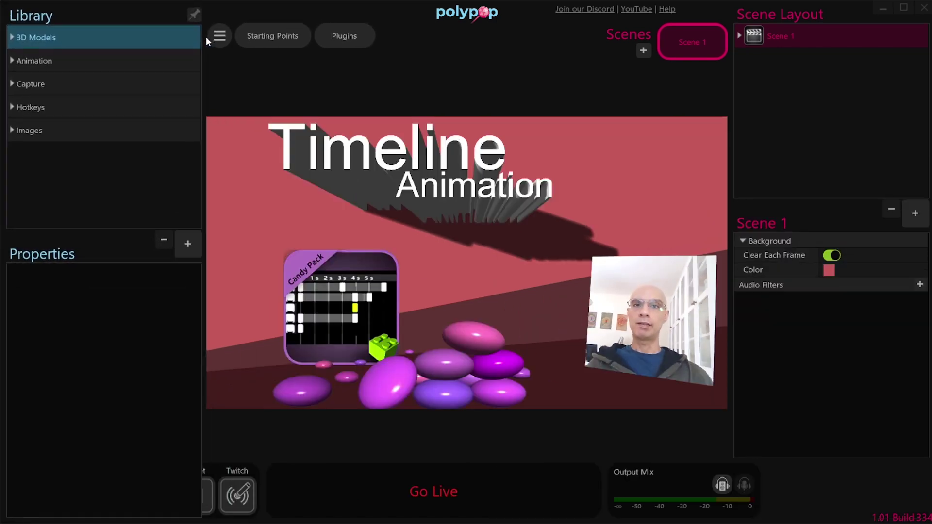
pyautogui.click(10, 61)
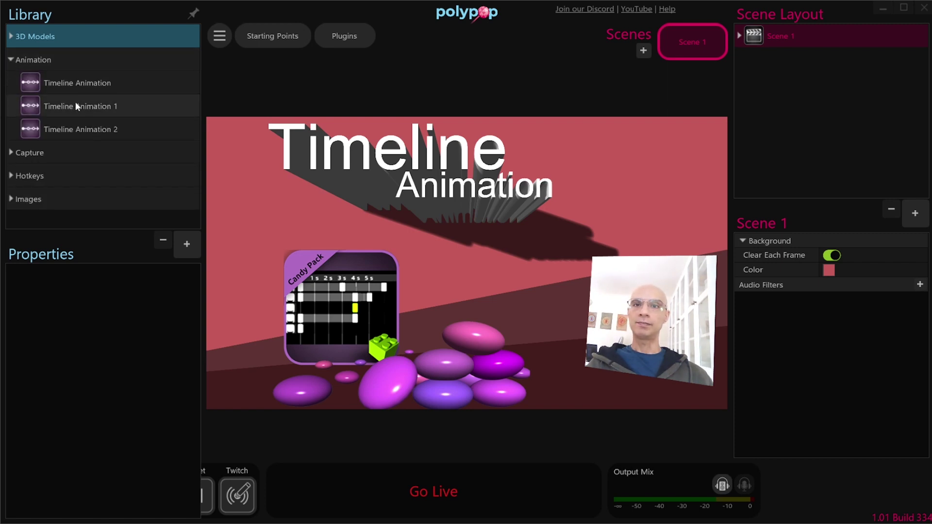
pyautogui.click(86, 86)
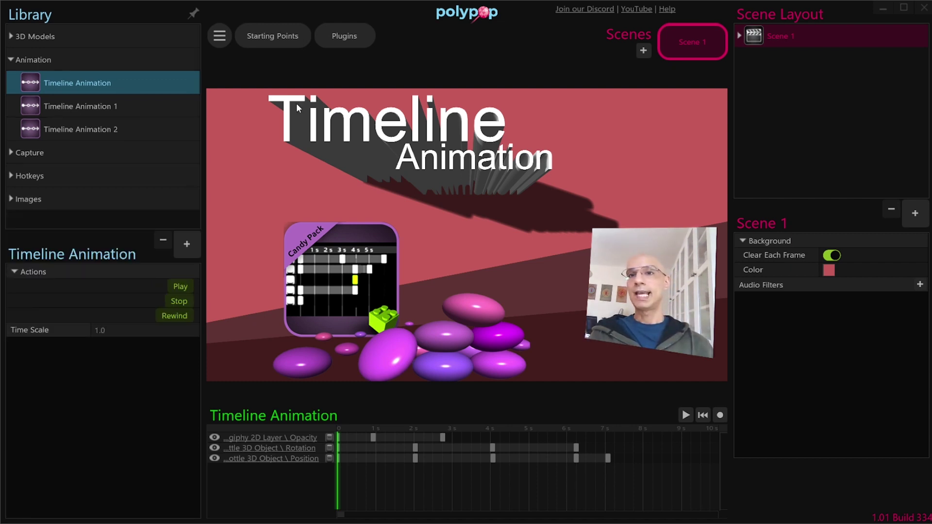
pyautogui.click(62, 37)
pyautogui.click(193, 12)
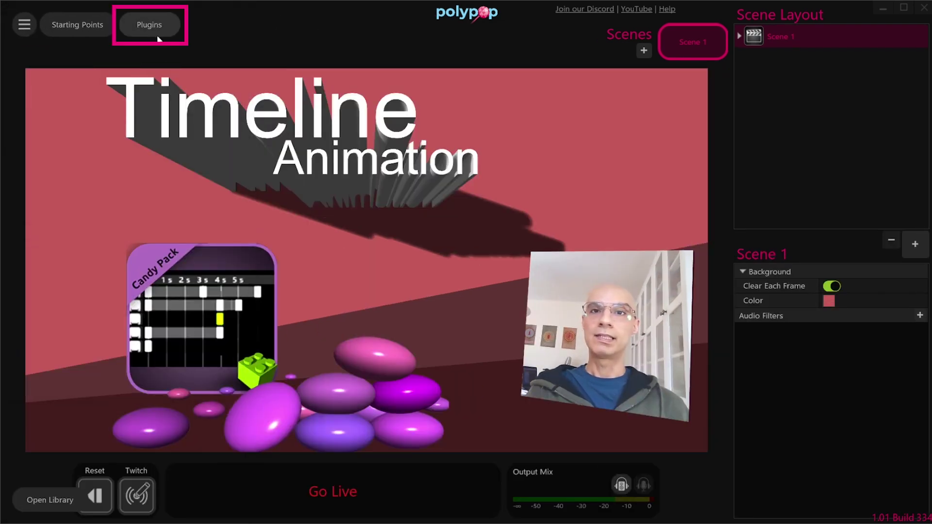
# Step: Browse the Candy Pack plugin category and read through the Candy Pack add-on page on the Polypop website
pyautogui.click(167, 25)
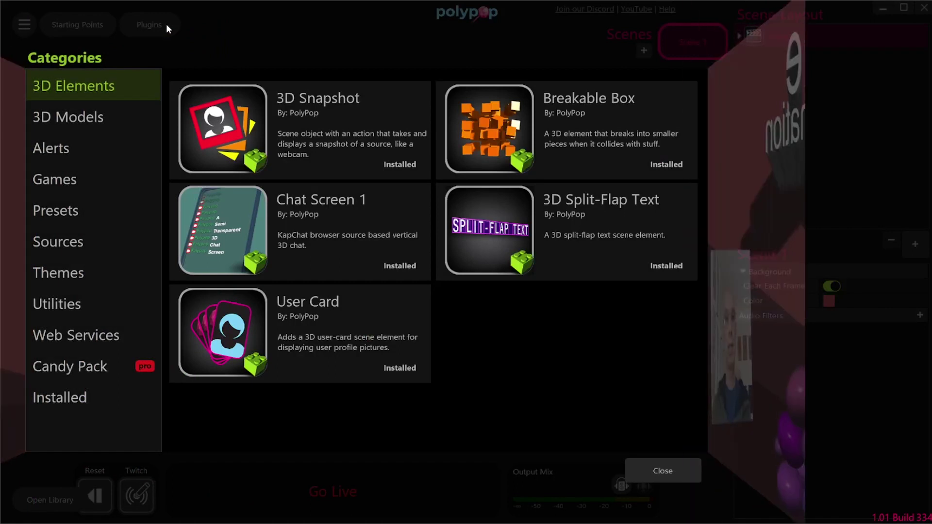
pyautogui.click(84, 370)
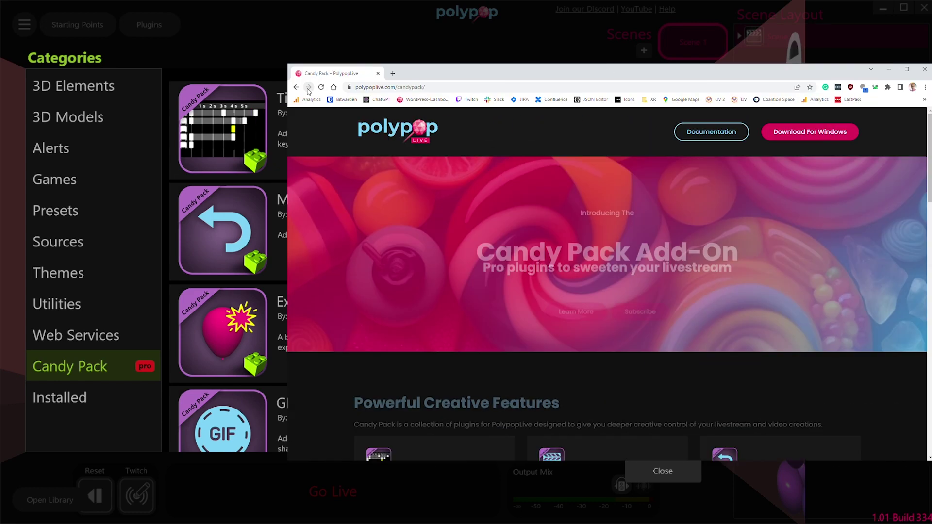
pyautogui.scroll(-4, 162, 117)
pyautogui.scroll(-9, 162, 118)
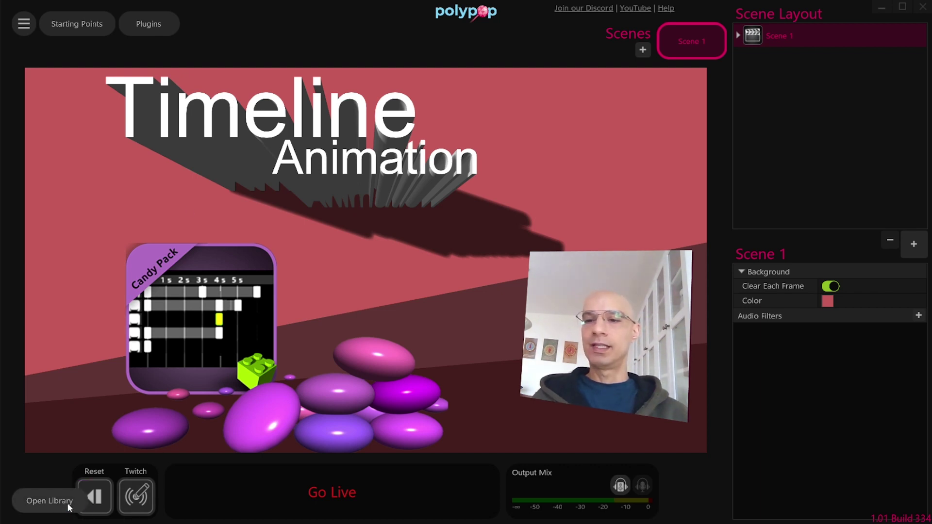
# Step: Pin the Library open, add a Timeline Animation to it and show its empty timeline
pyautogui.click(52, 496)
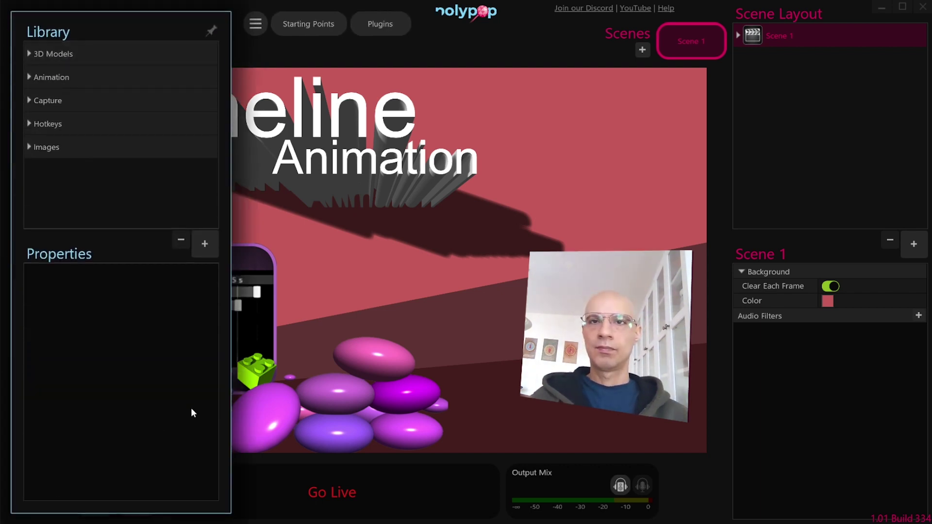
pyautogui.click(215, 28)
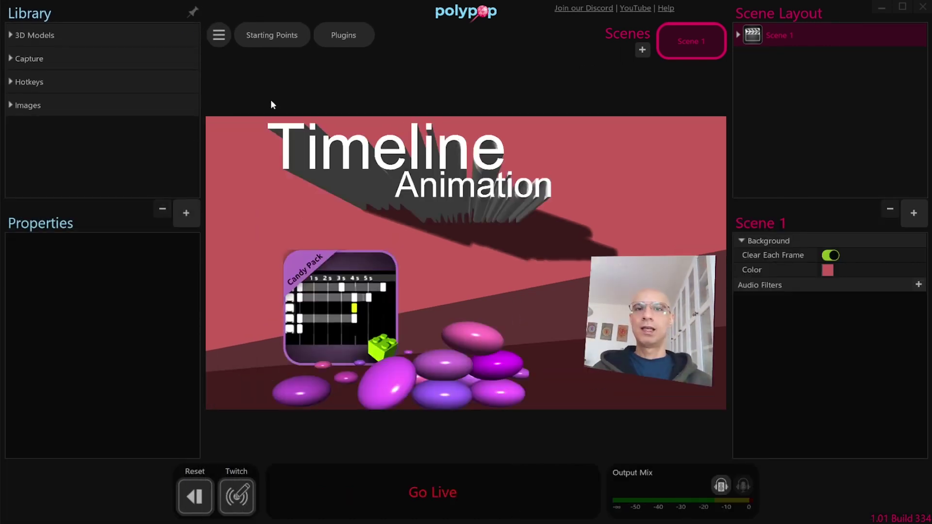
pyautogui.click(195, 213)
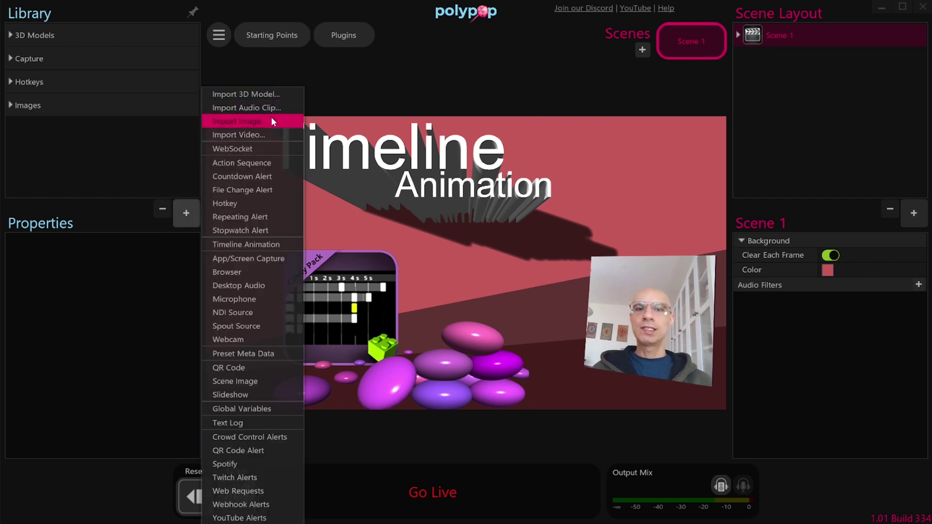
pyautogui.click(292, 244)
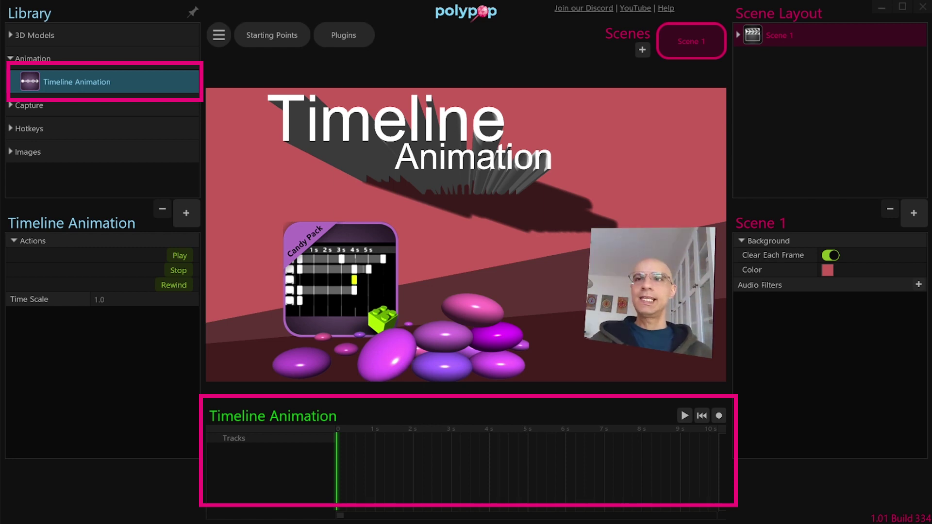
pyautogui.click(29, 105)
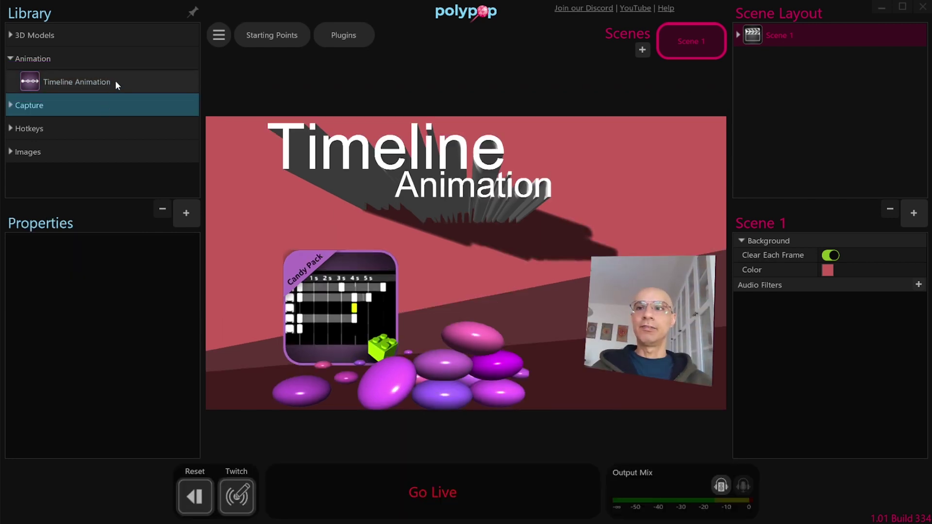
pyautogui.click(115, 82)
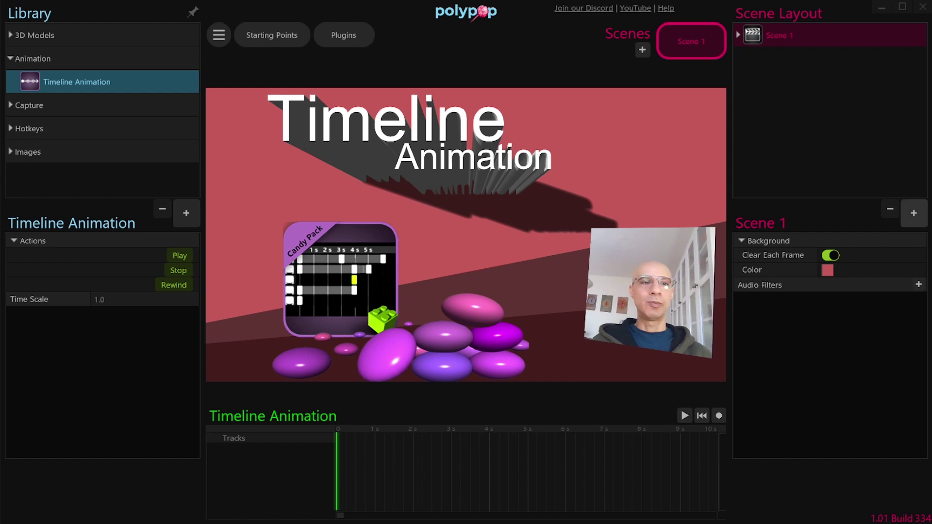
# Step: Add the Water Bottle preset from the 3D Objects category to Scene 1
pyautogui.click(913, 213)
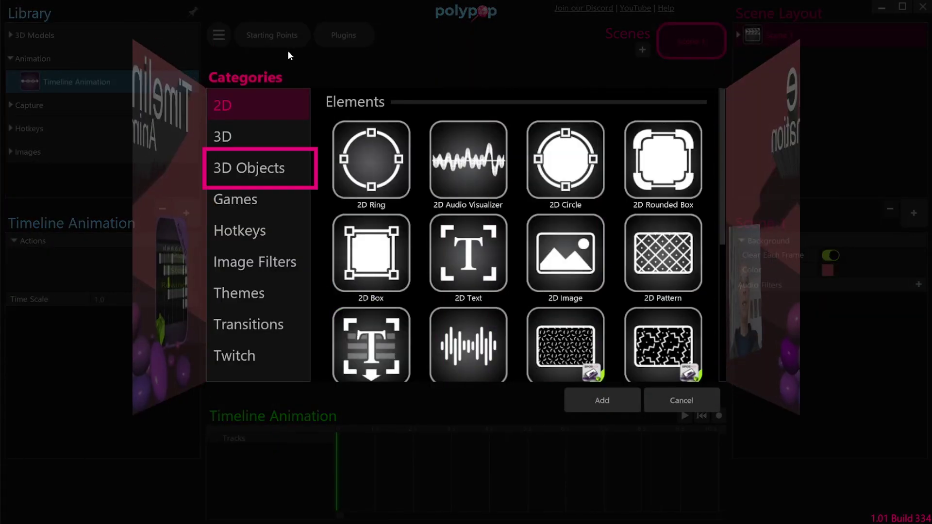
pyautogui.click(293, 171)
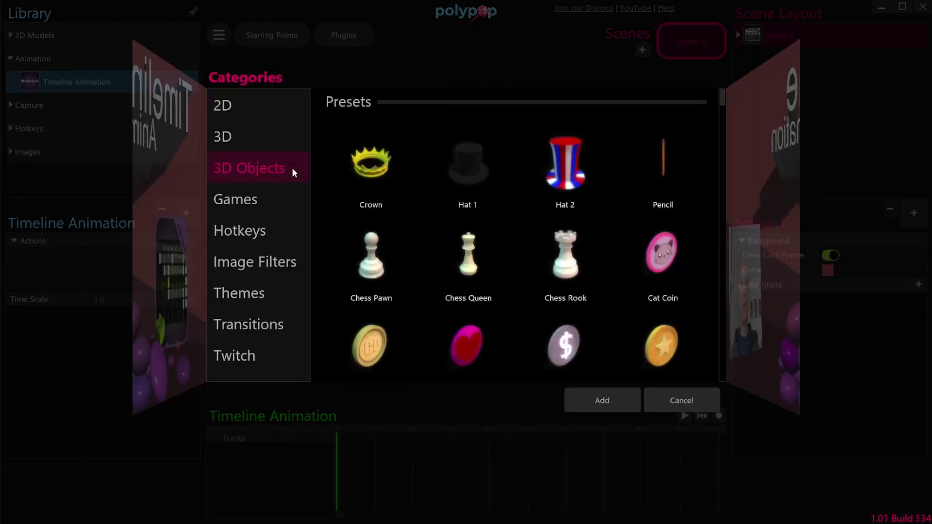
pyautogui.scroll(-15, 541, 200)
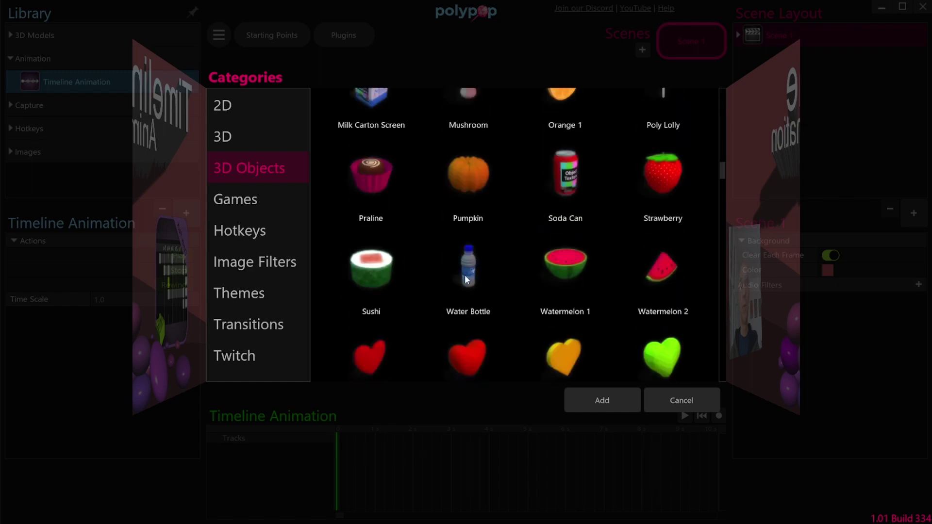
pyautogui.doubleClick(474, 273)
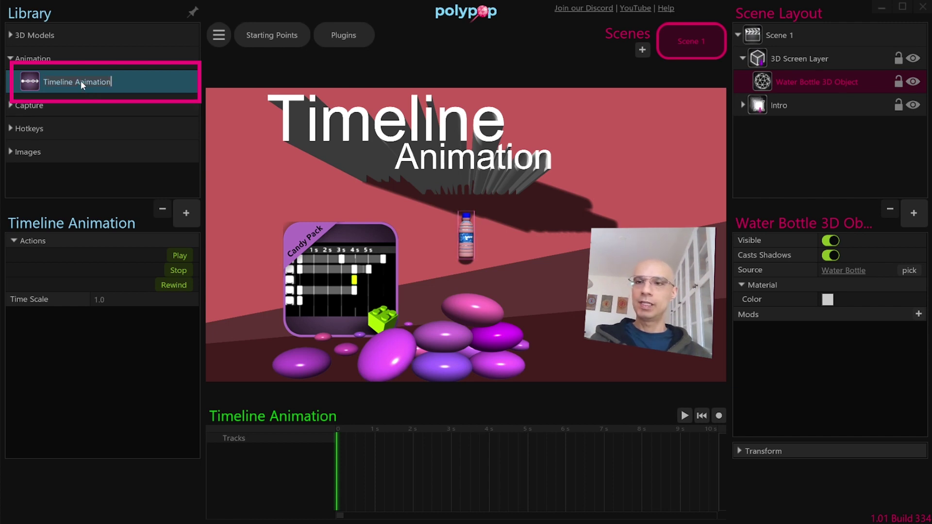
# Step: Rename the Timeline Animation in the Library as "Hydrate Alert"
pyautogui.hotkey('ctrl', 'a')
pyautogui.write('Hydrate Alert')
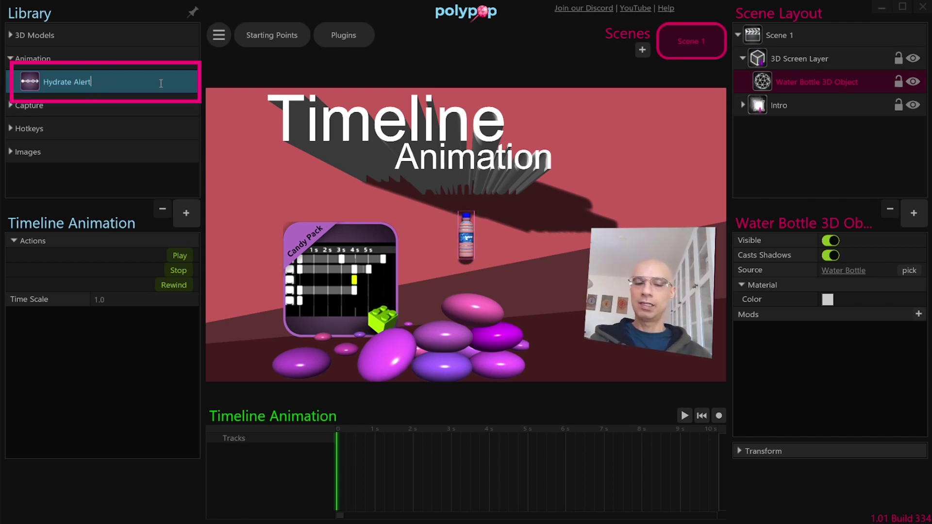
pyautogui.press('Return')
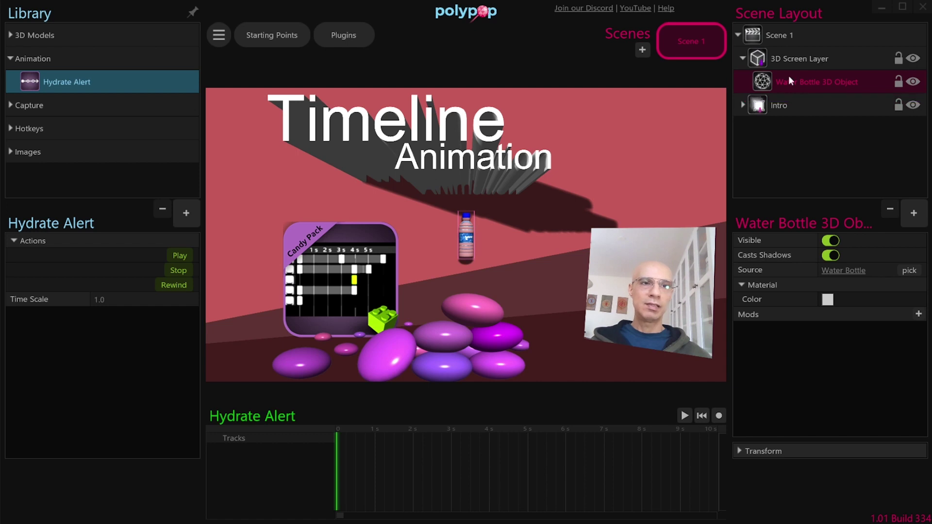
# Step: Show the water bottle's transform settings and record its move to about x 3.04, y 0.54 at 2 s, ending with recording off
pyautogui.click(738, 451)
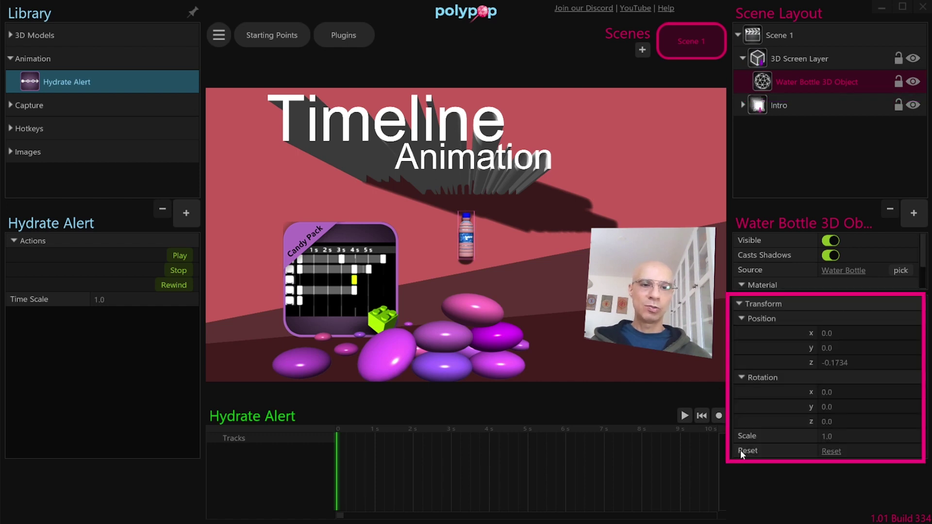
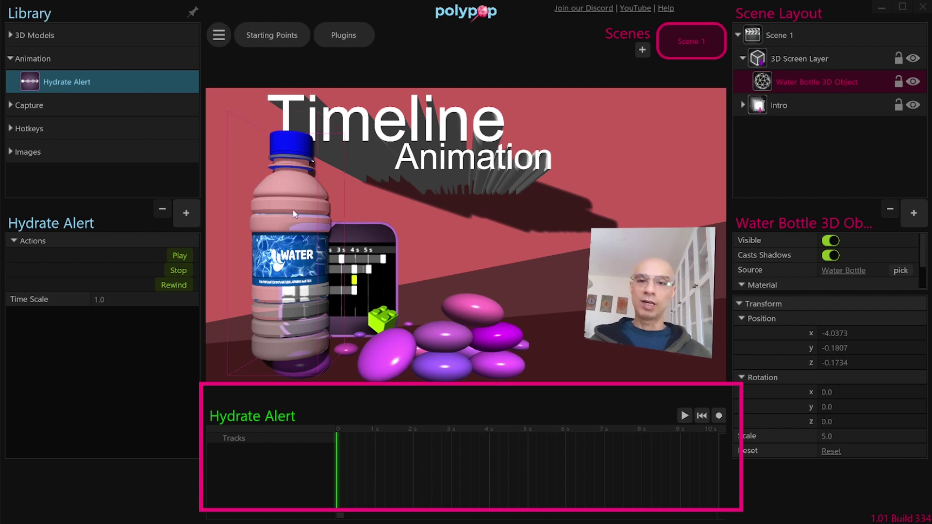
pyautogui.click(719, 415)
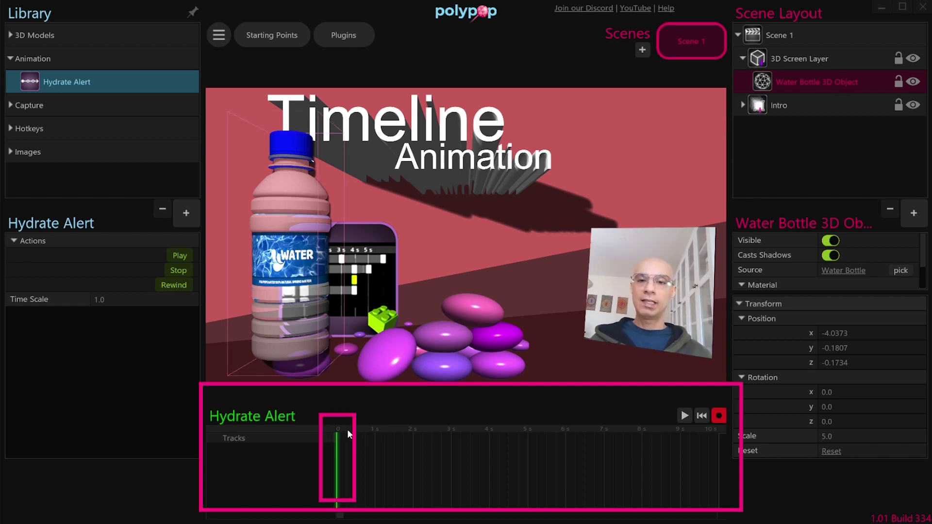
pyautogui.moveTo(347, 429); pyautogui.dragTo(413, 427)
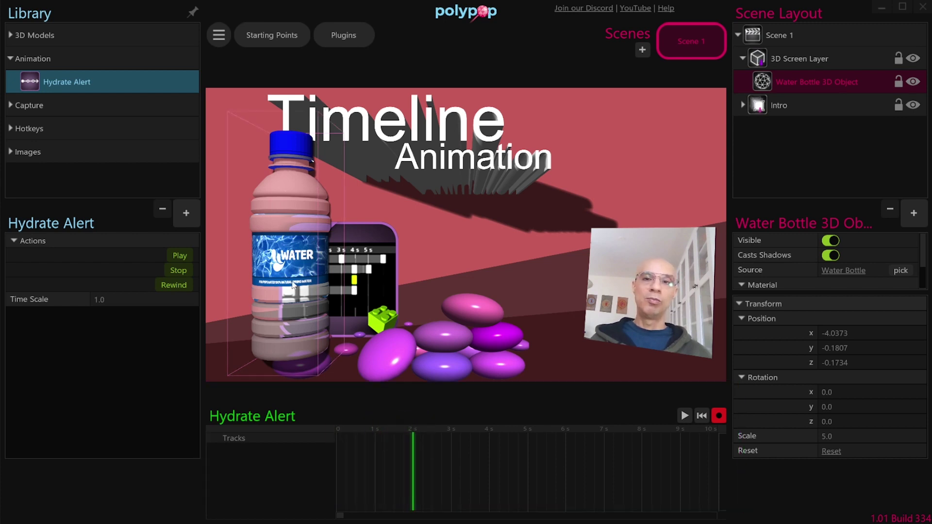
pyautogui.moveTo(291, 292); pyautogui.dragTo(622, 255)
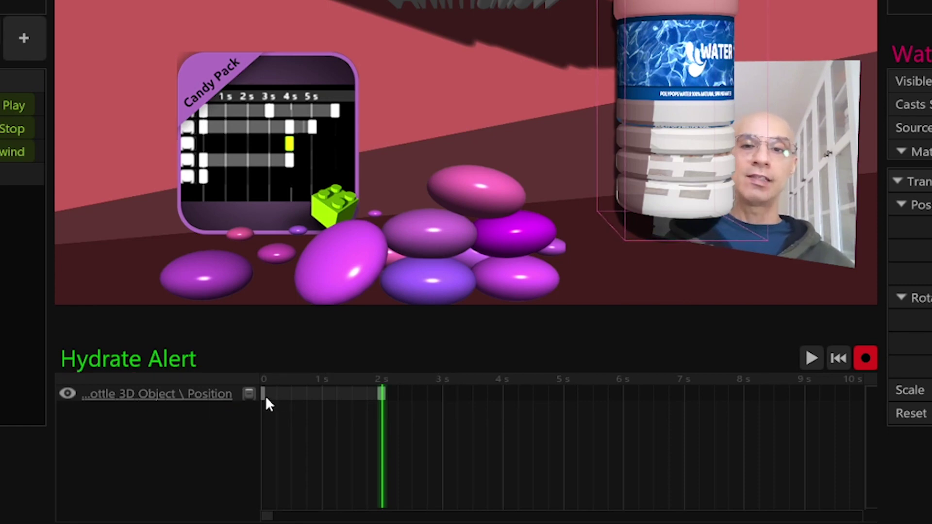
pyautogui.click(400, 312)
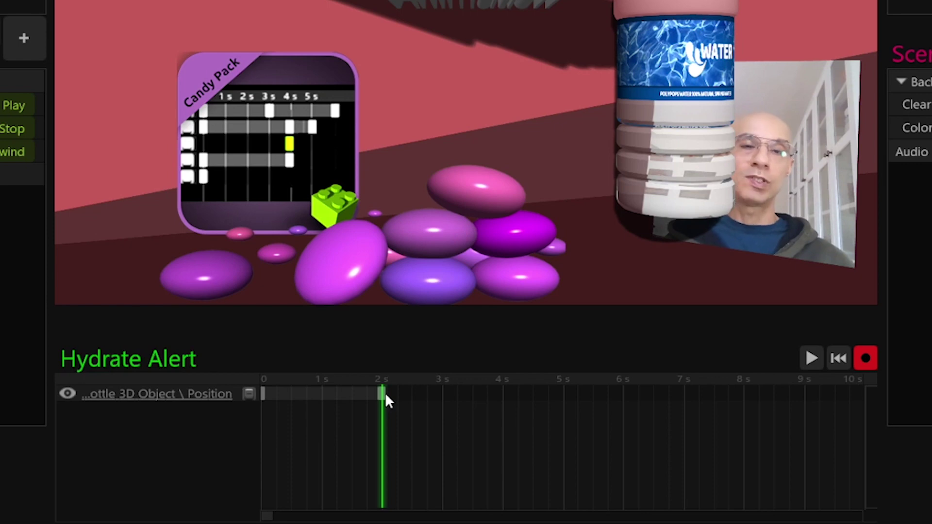
pyautogui.click(864, 356)
# Step: Play the bottle's movement from the start and choose Smooth interpolation between its two position keyframes
pyautogui.click(835, 358)
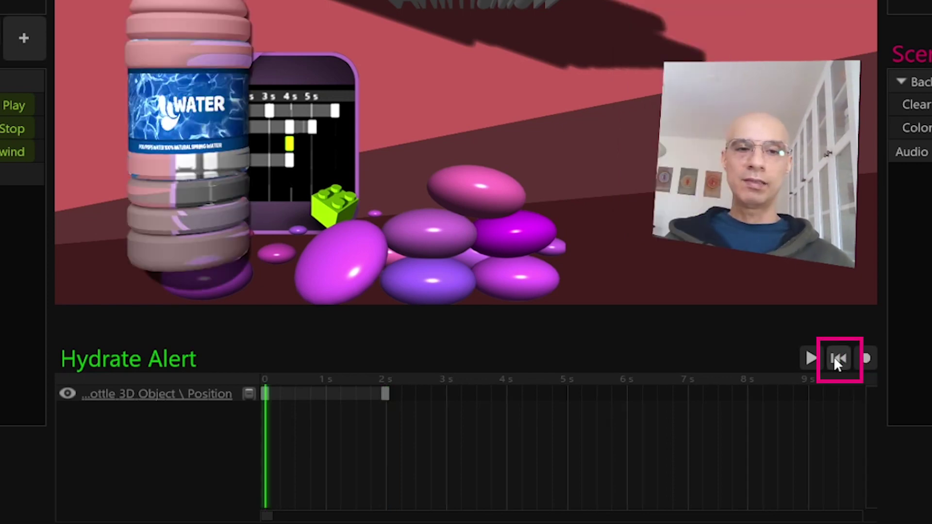
pyautogui.click(811, 357)
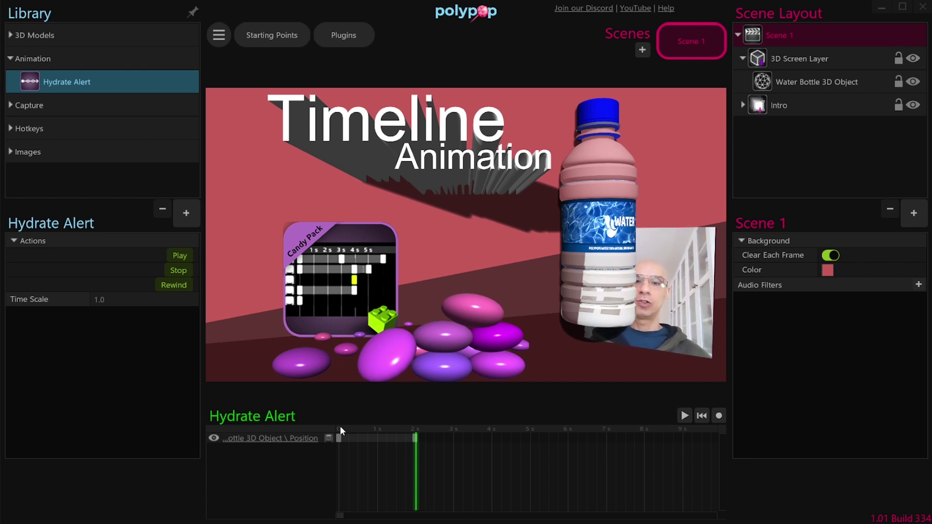
pyautogui.rightClick(385, 437)
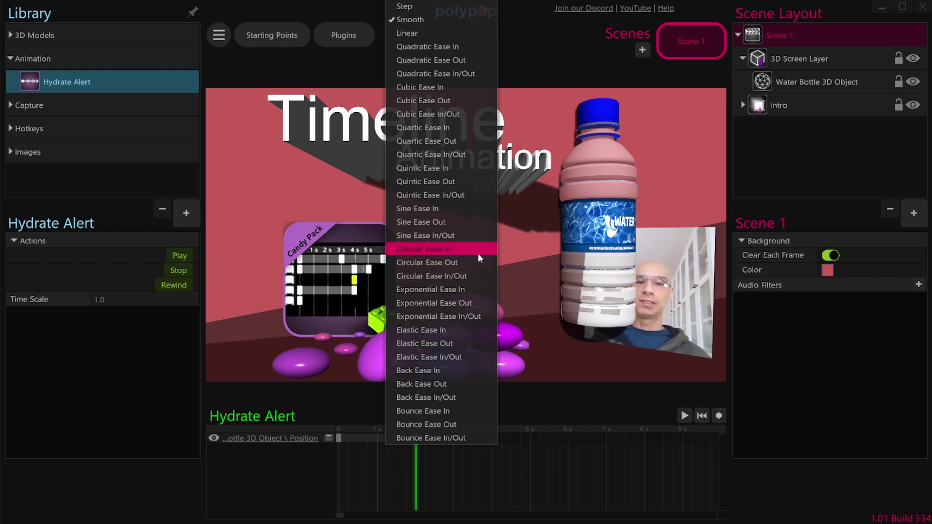
pyautogui.click(487, 19)
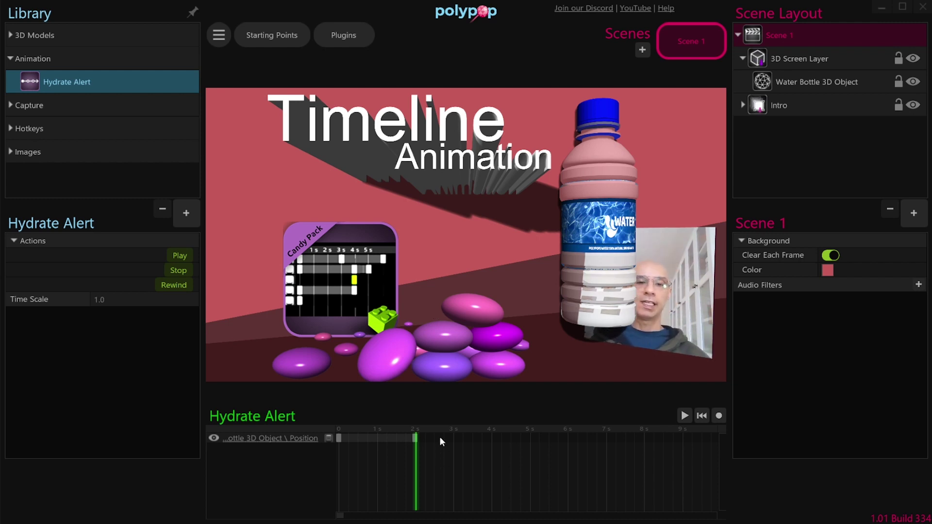
# Step: Delete both keyframes on the water bottle's position track
pyautogui.moveTo(440, 439); pyautogui.dragTo(337, 459)
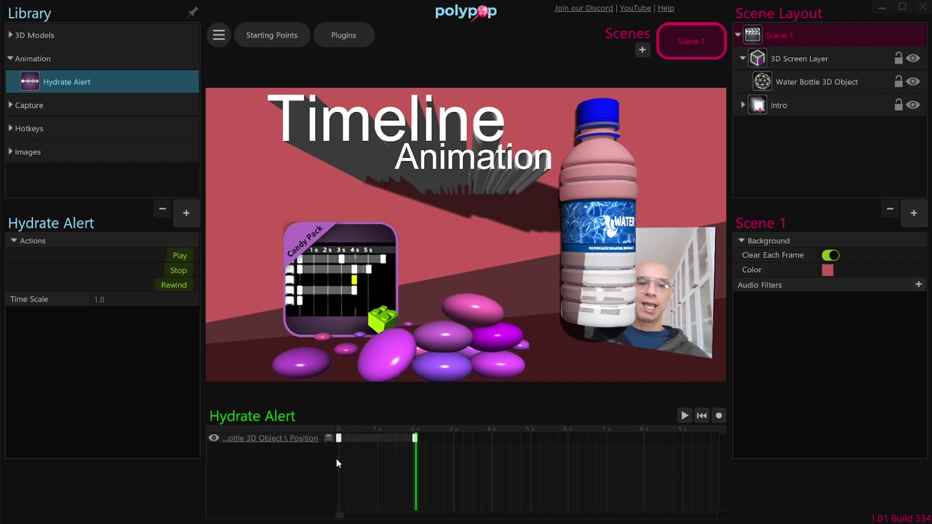
pyautogui.press('Delete')
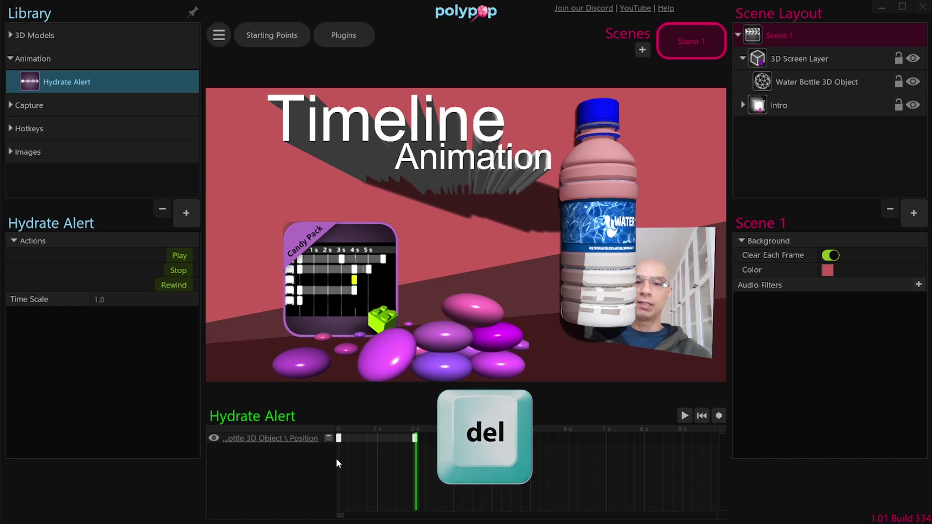
# Step: Start recording at 0 s and move the water bottle out of frame to about x 7.76, y -1.78
pyautogui.click(664, 263)
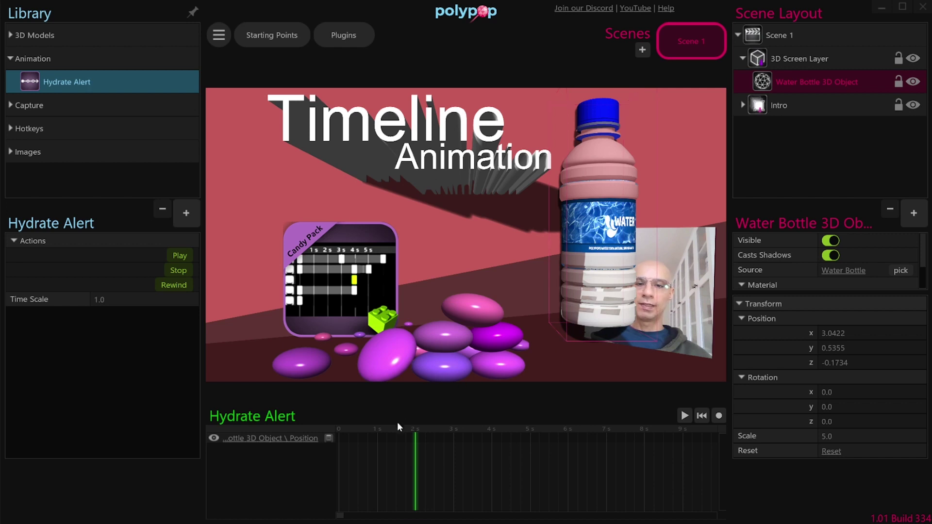
pyautogui.moveTo(397, 427); pyautogui.dragTo(338, 429)
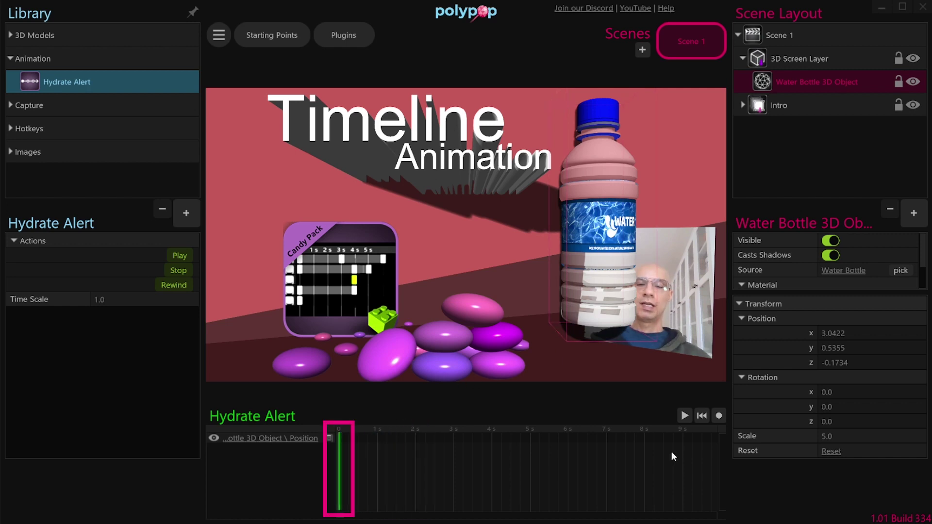
pyautogui.click(720, 416)
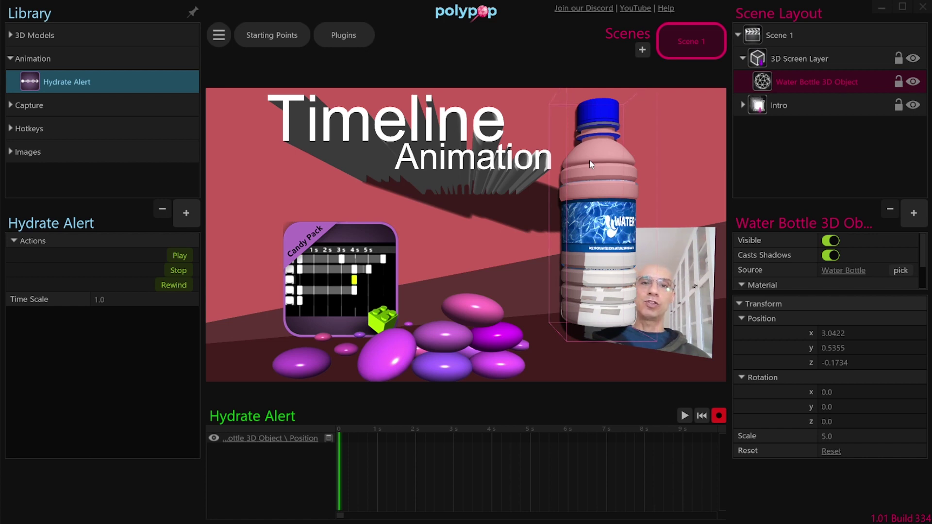
pyautogui.moveTo(589, 159); pyautogui.dragTo(808, 269)
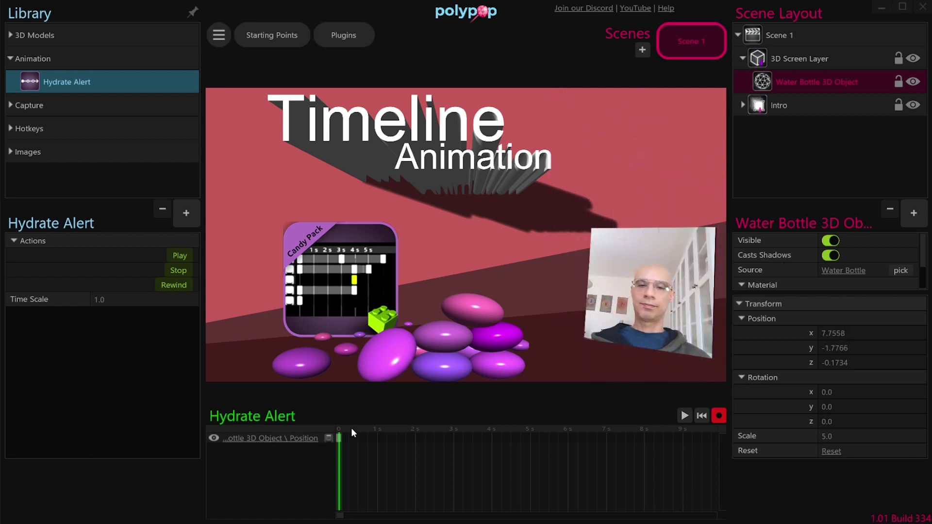
# Step: Record the water bottle's position at 2 s in front of the title, at about x -4.34, y 0.43
pyautogui.moveTo(351, 428); pyautogui.dragTo(413, 428)
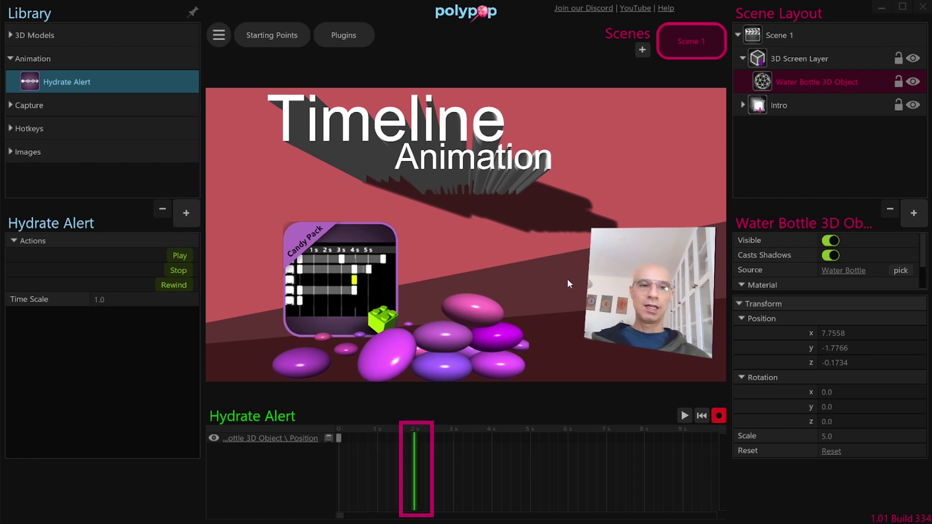
pyautogui.click(873, 331)
pyautogui.write('0')
pyautogui.press('Return')
pyautogui.moveTo(471, 240); pyautogui.dragTo(283, 200)
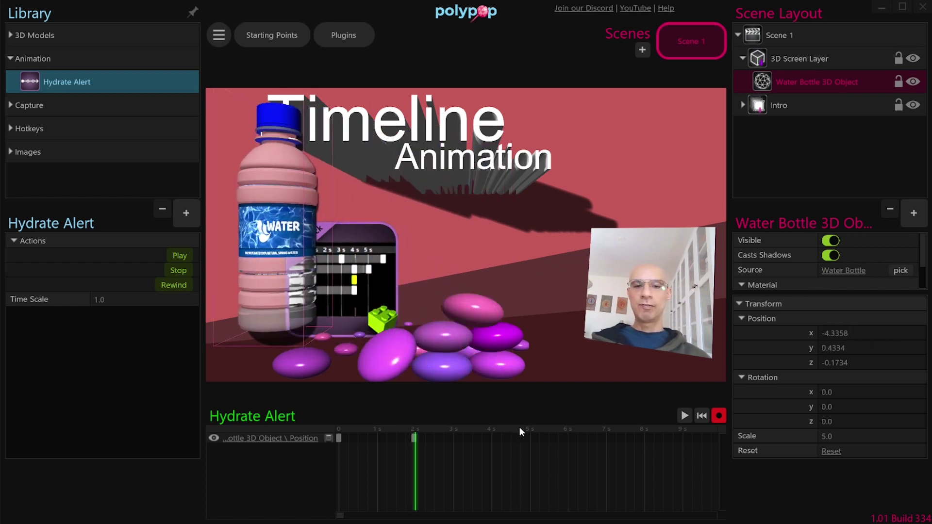
# Step: Record the bottle's exit to about x 7.74, y 1.61 at about 5 s, stop recording and play the animation from the start
pyautogui.moveTo(519, 429)
pyautogui.mouseDown()
pyautogui.moveTo(558, 430)
pyautogui.moveTo(534, 429)
pyautogui.mouseUp()
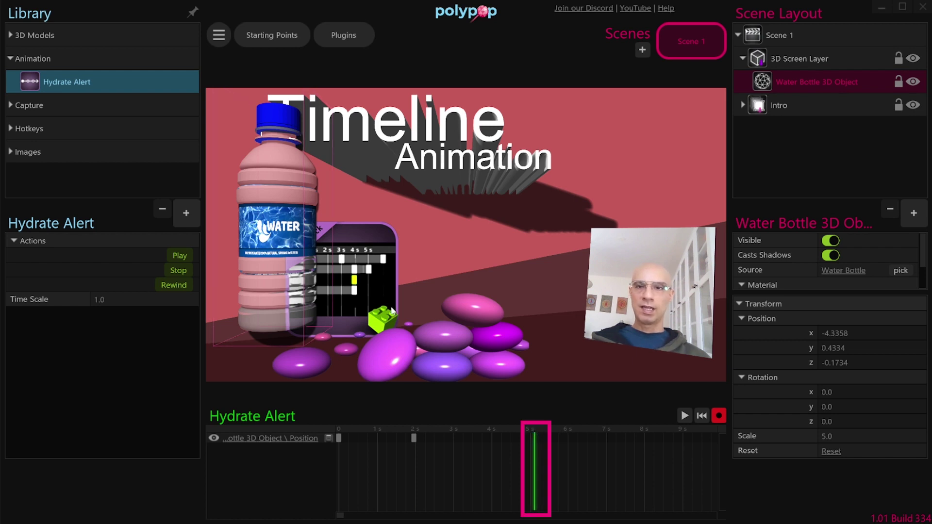
pyautogui.moveTo(289, 181); pyautogui.dragTo(811, 127)
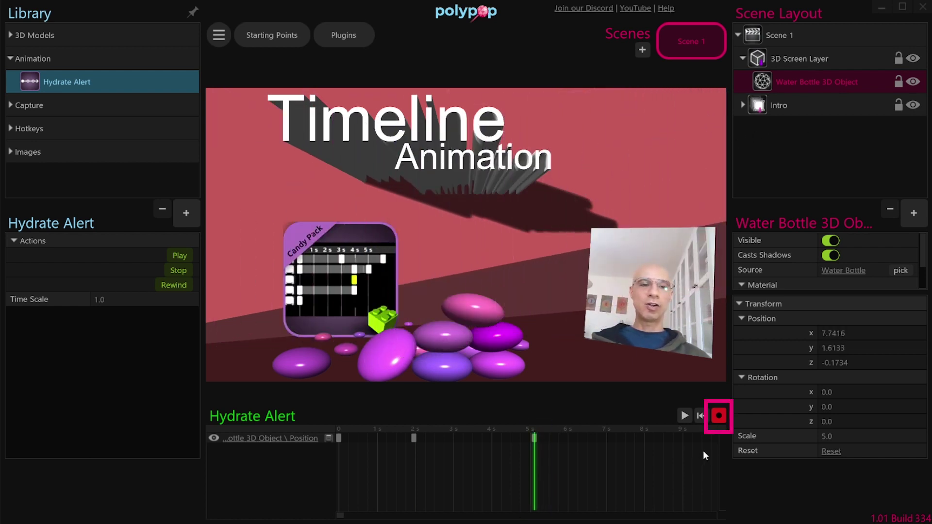
pyautogui.click(719, 419)
pyautogui.click(703, 416)
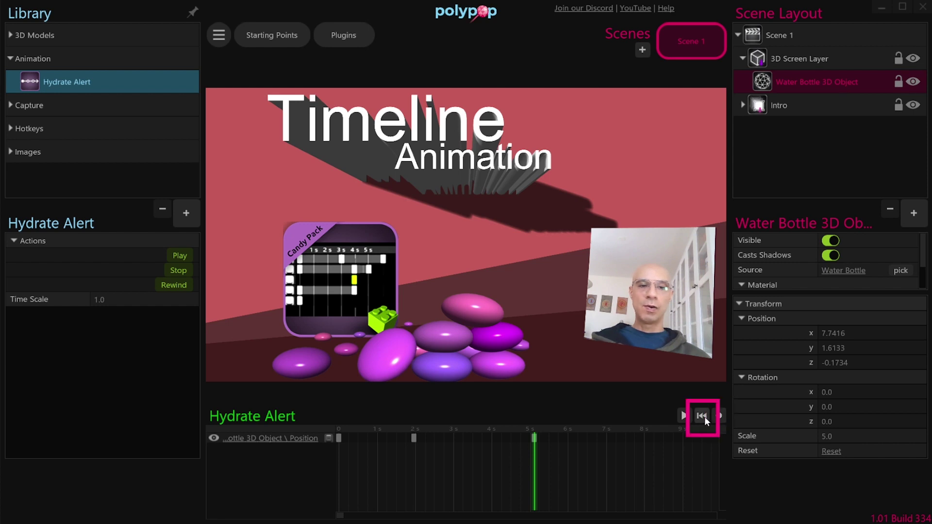
pyautogui.click(685, 416)
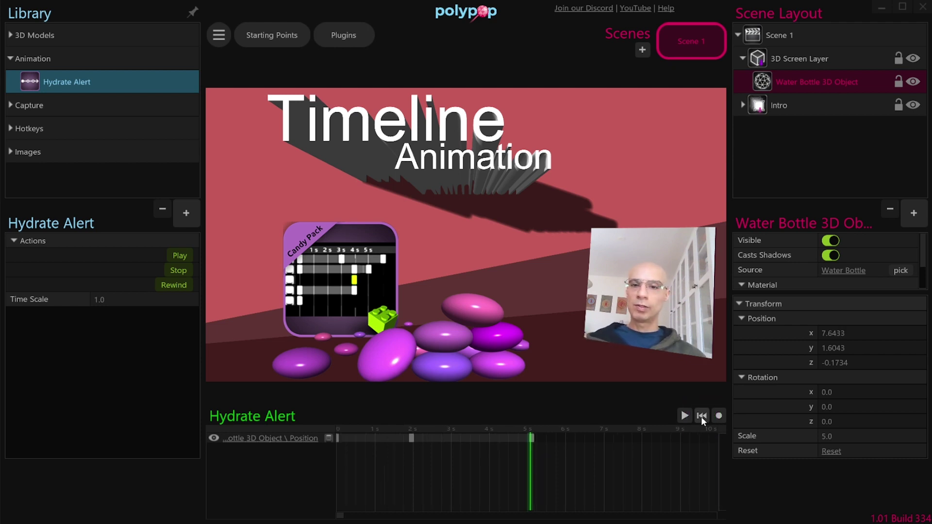
# Step: Turn recording on and record the water bottle's rotation at 2 s as x 44, y -63
pyautogui.click(701, 417)
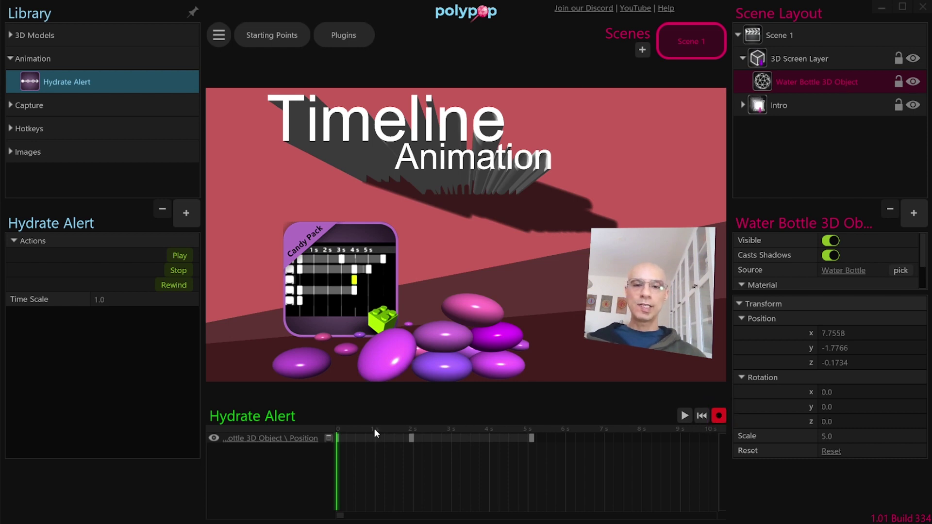
pyautogui.moveTo(374, 428); pyautogui.dragTo(412, 426)
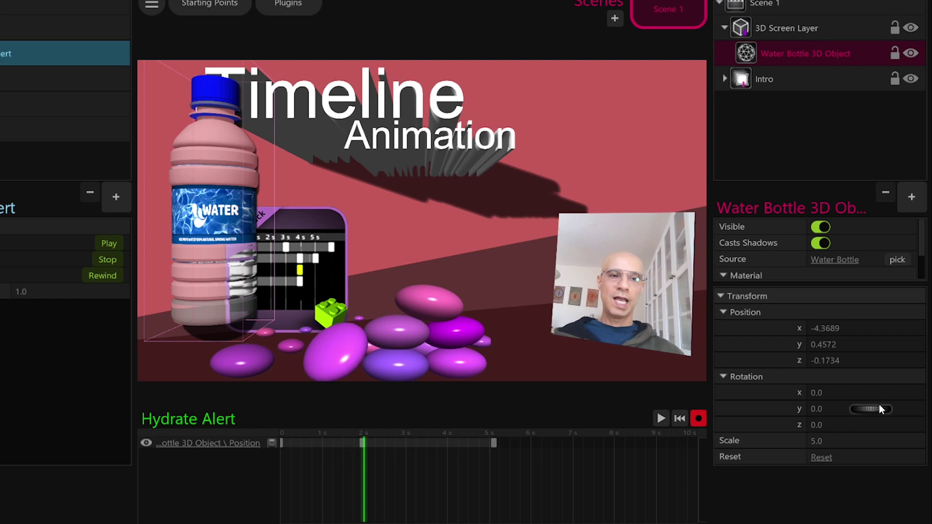
pyautogui.moveTo(881, 410)
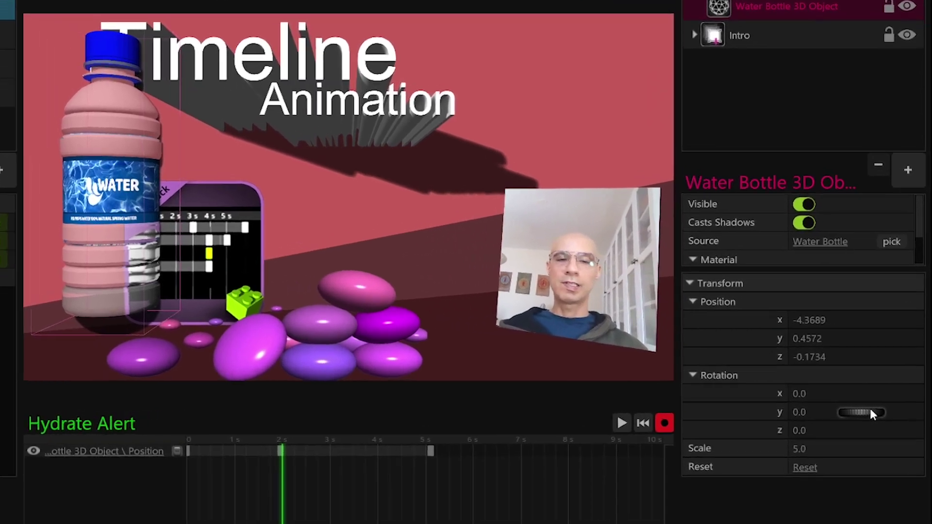
pyautogui.moveTo(860, 409); pyautogui.dragTo(881, 406)
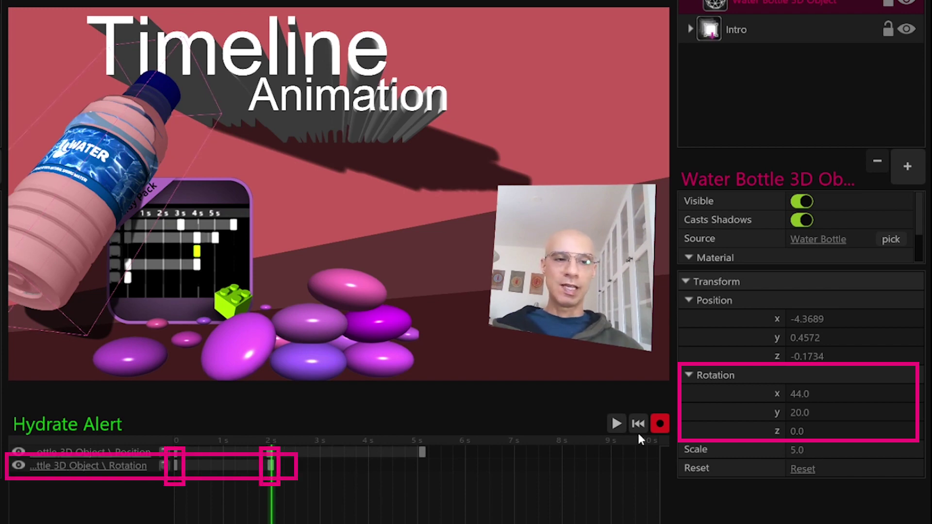
pyautogui.moveTo(866, 415); pyautogui.dragTo(801, 413)
# Step: Record the bottle's y rotation as about -257 at about 4.4 s, ending with recording off
pyautogui.moveTo(271, 442); pyautogui.dragTo(388, 443)
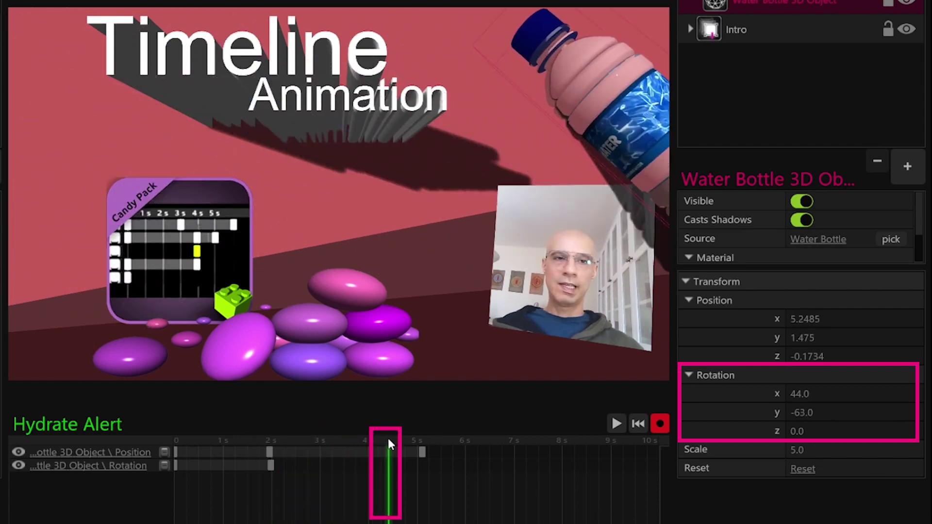
pyautogui.moveTo(869, 413); pyautogui.dragTo(719, 413)
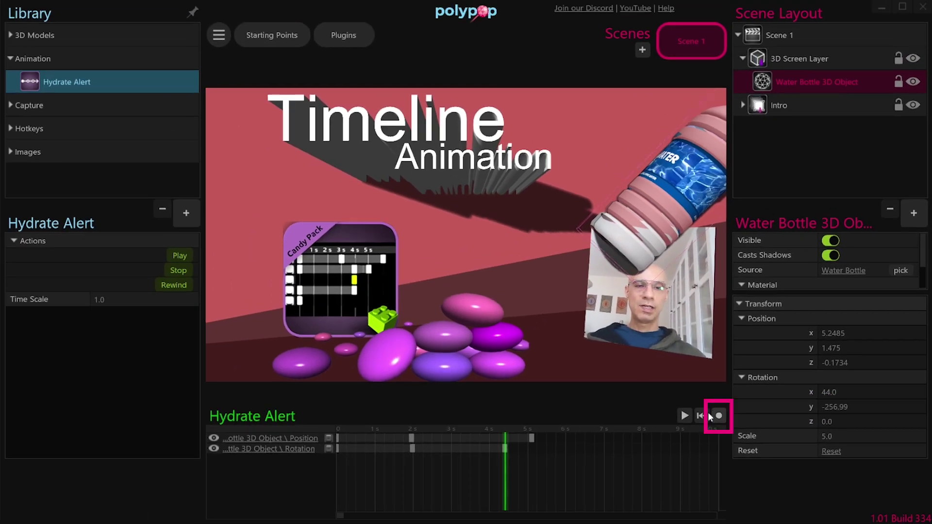
pyautogui.click(663, 423)
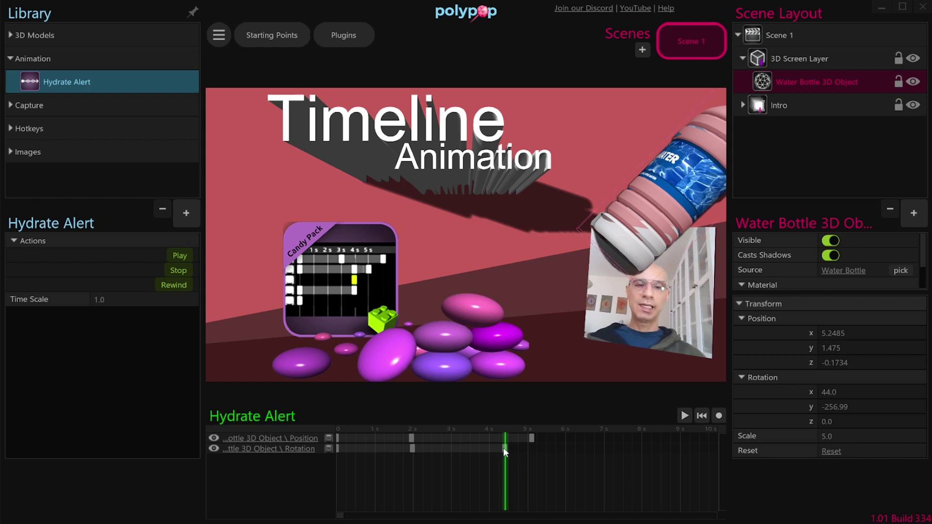
# Step: Move the last rotation keyframe in line with the last position keyframe at about 5 s and play the animation from the start
pyautogui.click(504, 450)
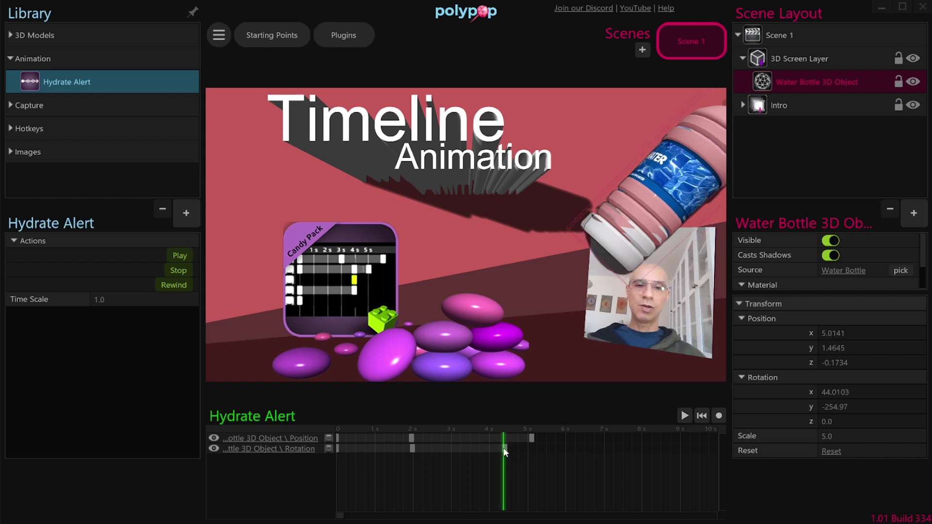
pyautogui.click(535, 447)
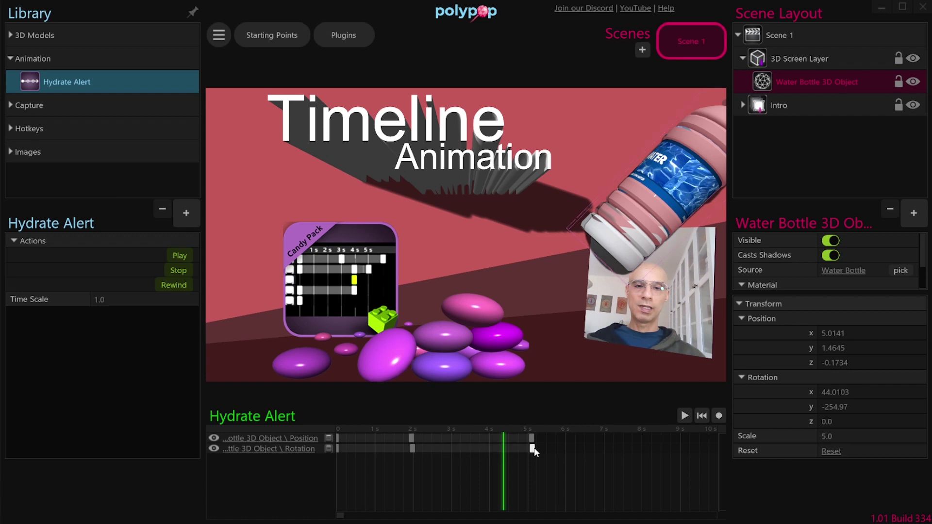
pyautogui.click(699, 416)
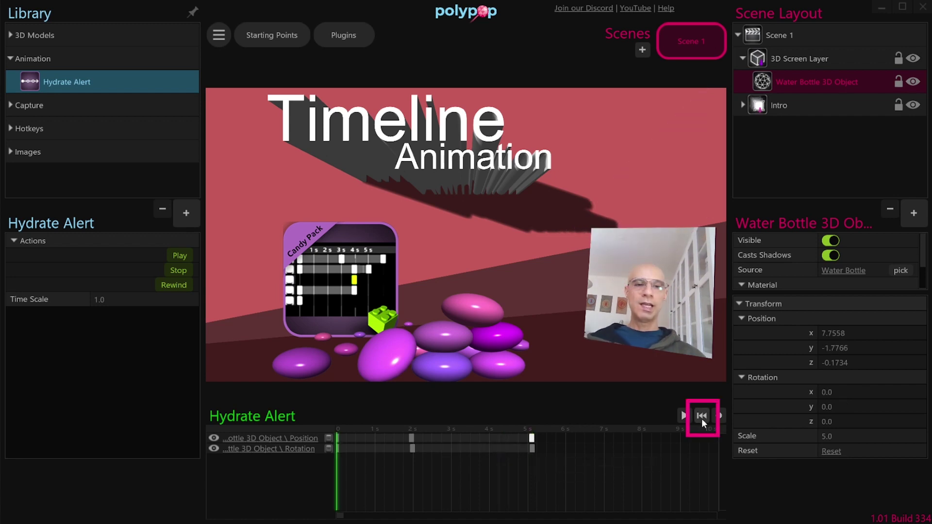
pyautogui.click(685, 416)
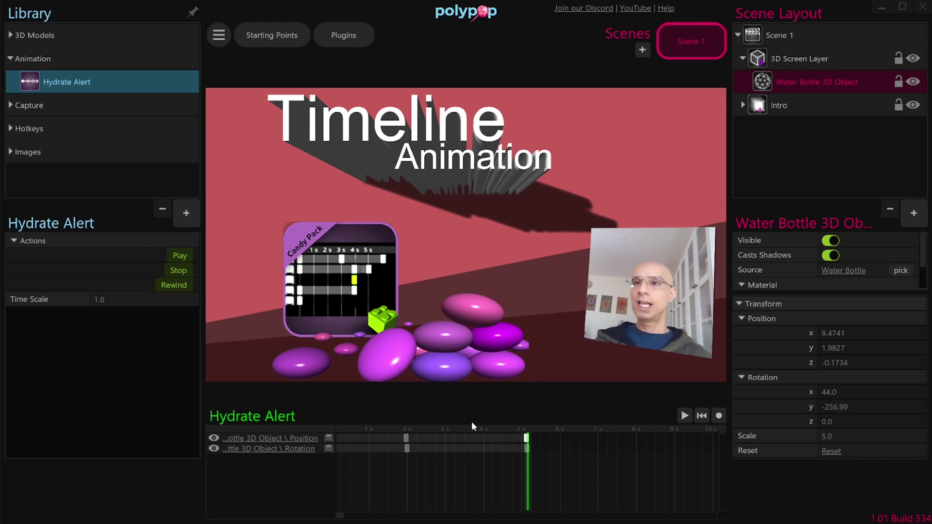
# Step: Add the water giphy image from the Library to the scene as a 2D layer
pyautogui.click(10, 152)
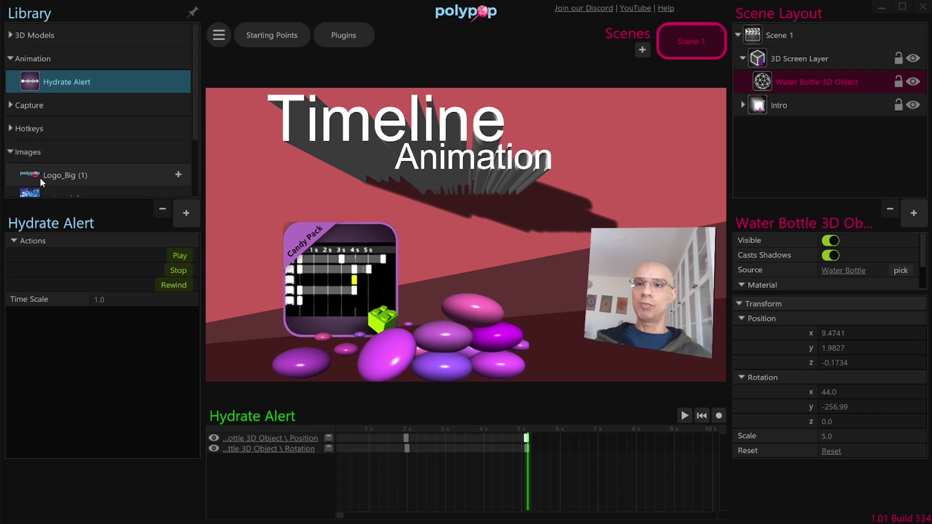
pyautogui.click(62, 194)
pyautogui.moveTo(177, 179); pyautogui.dragTo(311, 237)
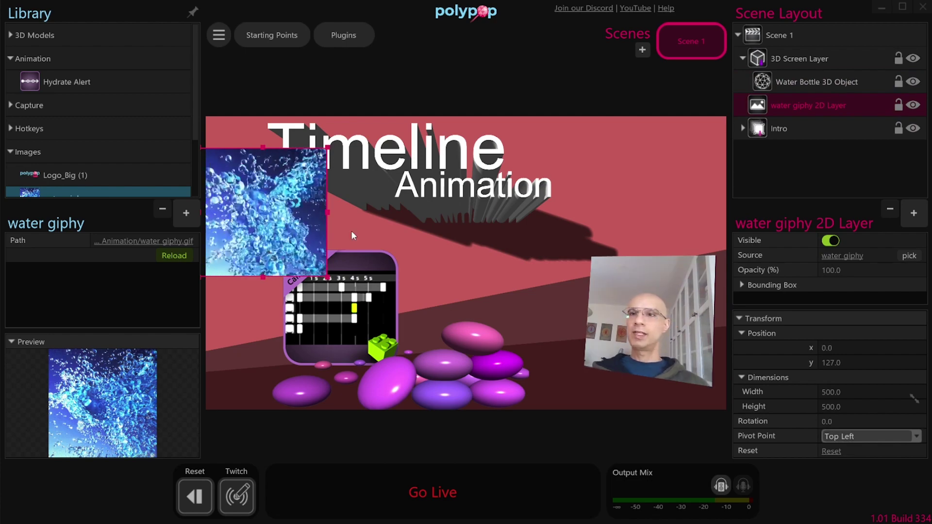
# Step: Reopen the Hydrate Alert timeline and record the water giphy layer's opacity as 0% at 0 s
pyautogui.click(80, 83)
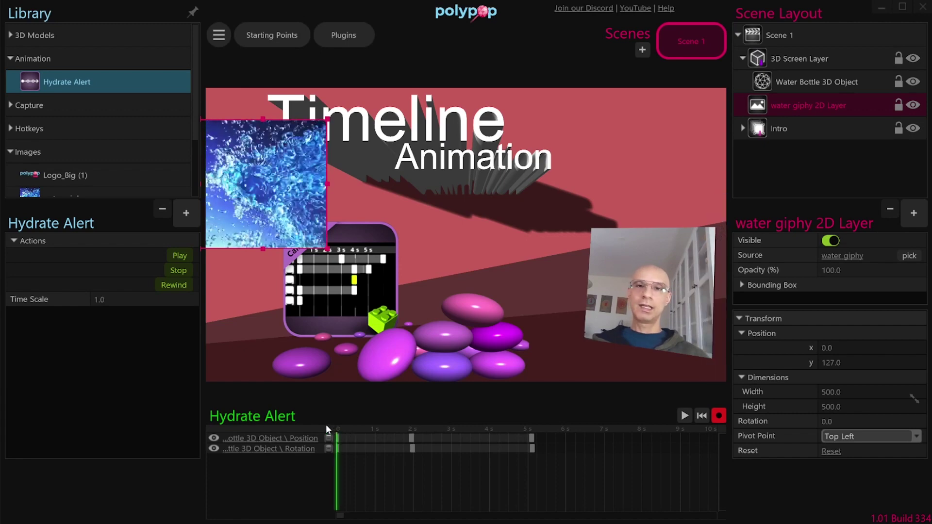
pyautogui.click(864, 270)
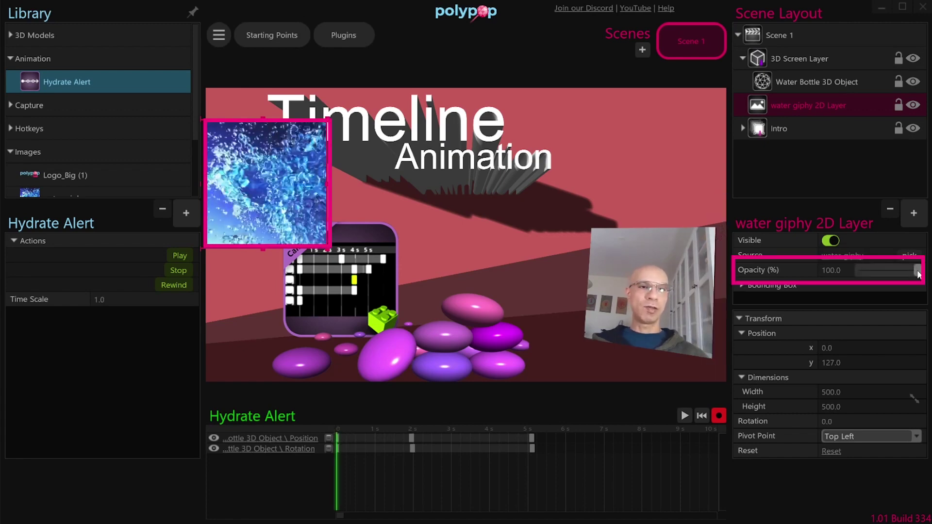
pyautogui.write('0')
pyautogui.press('Return')
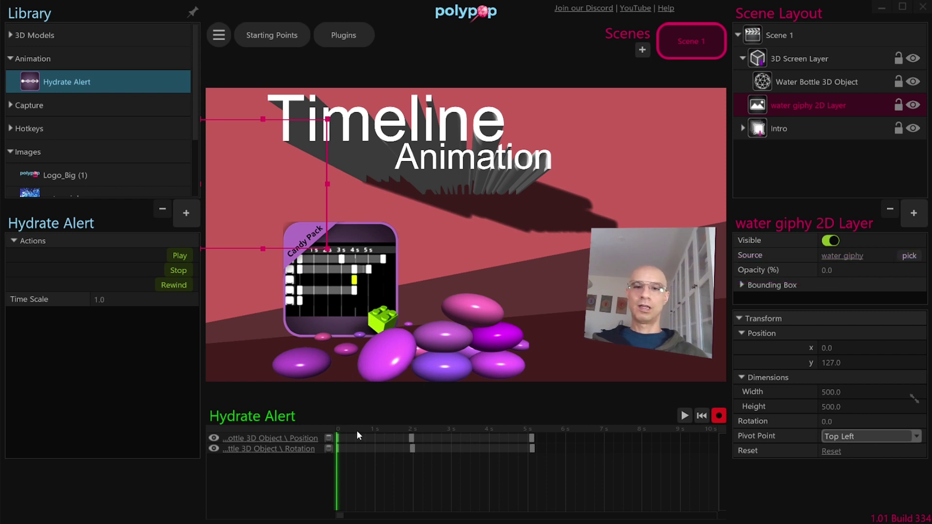
# Step: Record the water giphy layer's opacity as 100% at 1 s
pyautogui.moveTo(356, 430); pyautogui.dragTo(374, 427)
pyautogui.click(859, 270)
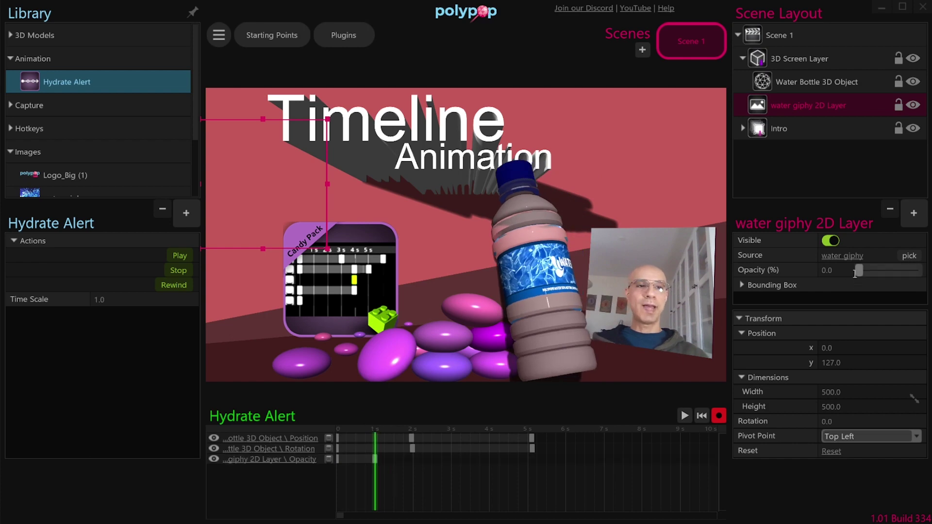
pyautogui.moveTo(859, 270); pyautogui.dragTo(921, 270)
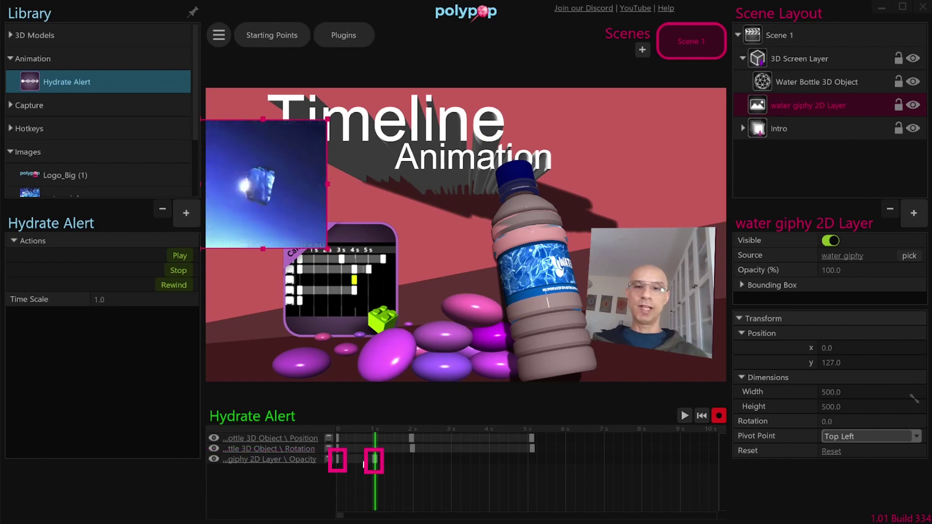
# Step: Record the water giphy layer's opacity as 0% at 3 s, stop recording and play the animation from the start
pyautogui.moveTo(387, 429); pyautogui.dragTo(450, 422)
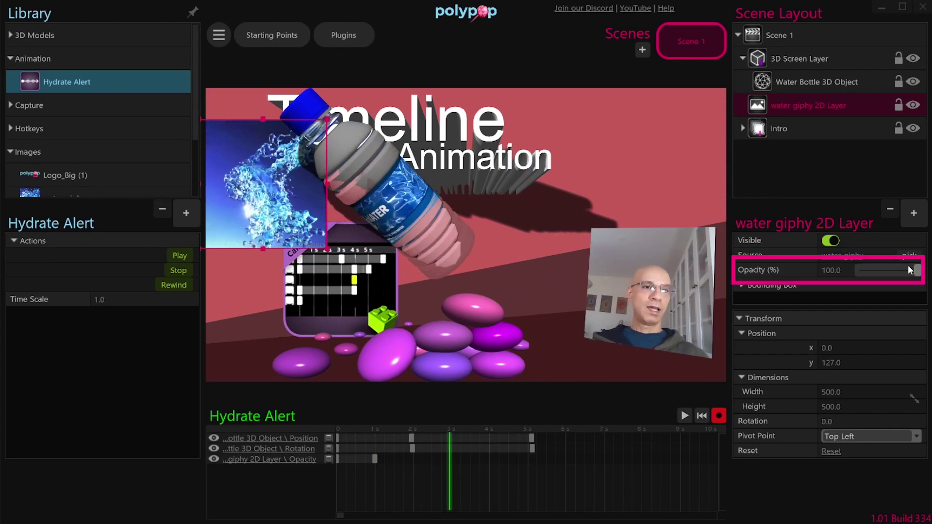
pyautogui.moveTo(908, 267); pyautogui.dragTo(854, 274)
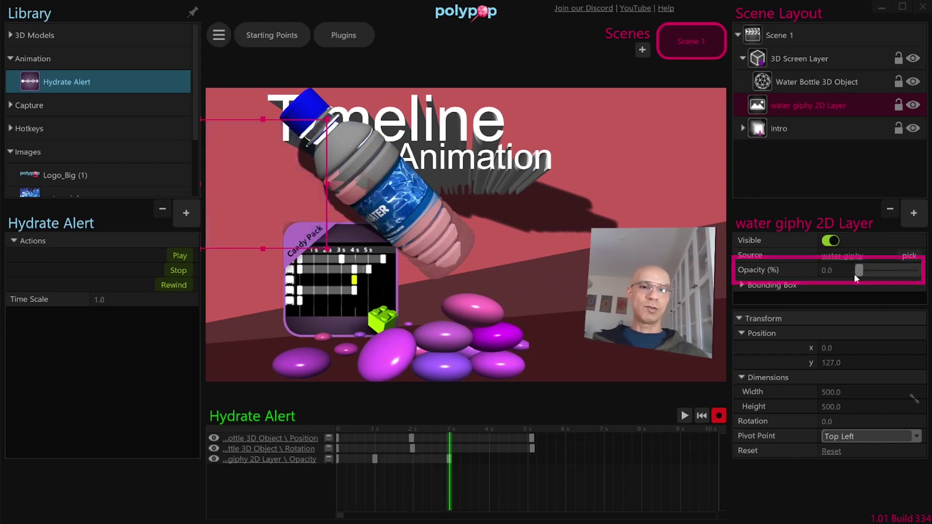
pyautogui.click(719, 416)
pyautogui.click(703, 415)
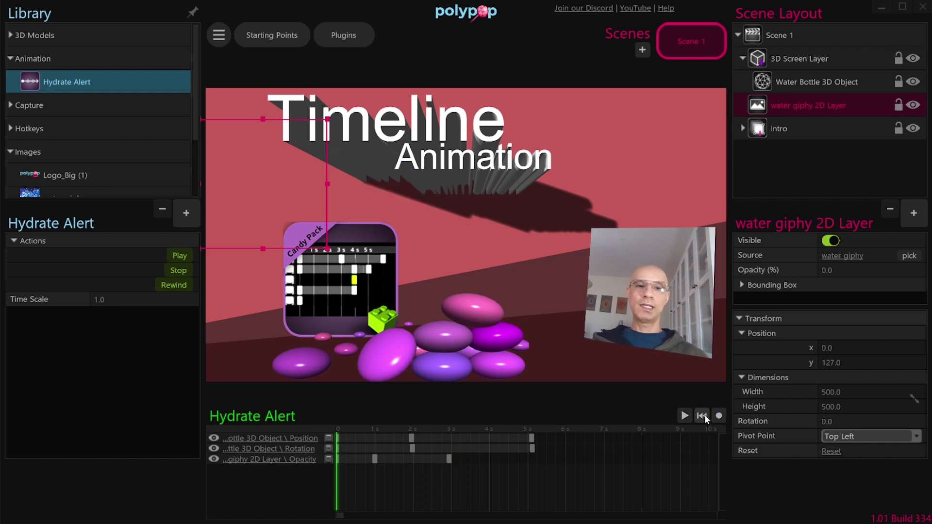
pyautogui.click(685, 416)
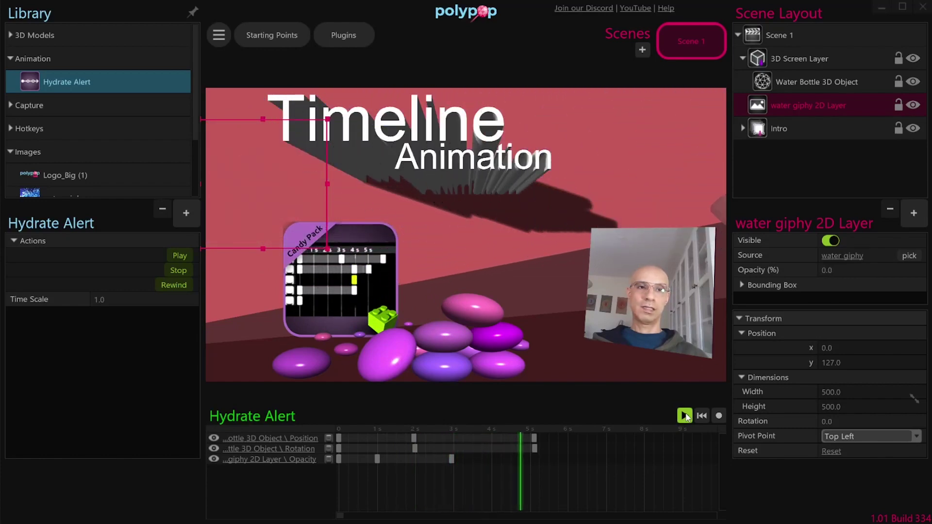
# Step: Enlarge the water giphy layer to about 2211 × 2211 at about x -44, y -575 so it covers the scene, and put it in a layer group
pyautogui.moveTo(497, 428); pyautogui.dragTo(389, 429)
pyautogui.moveTo(270, 121); pyautogui.dragTo(262, 101)
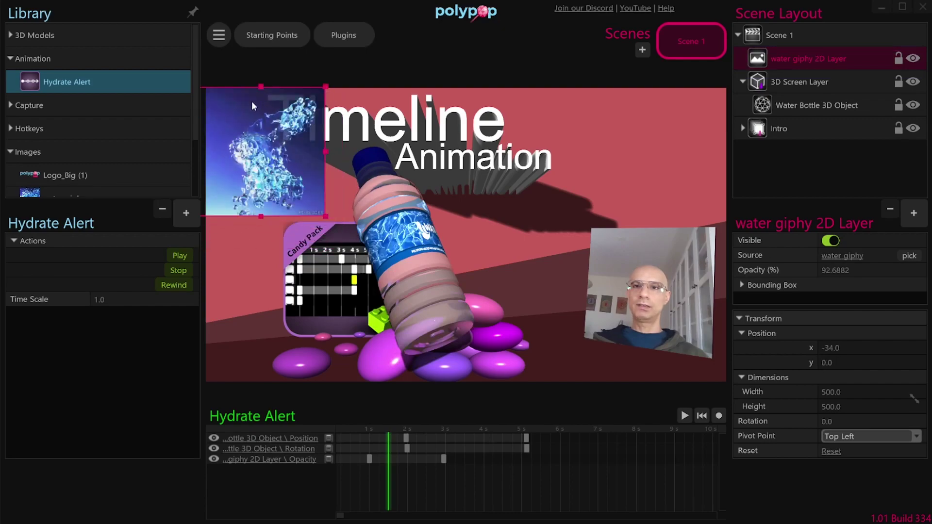
pyautogui.moveTo(334, 215); pyautogui.dragTo(659, 523)
pyautogui.moveTo(542, 335); pyautogui.dragTo(530, 179)
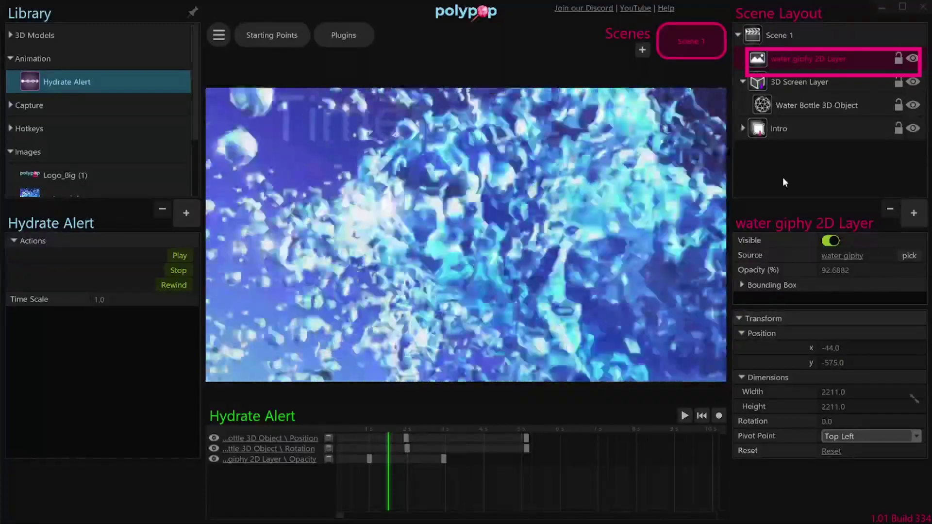
pyautogui.hotkey('ctrl', 'g')
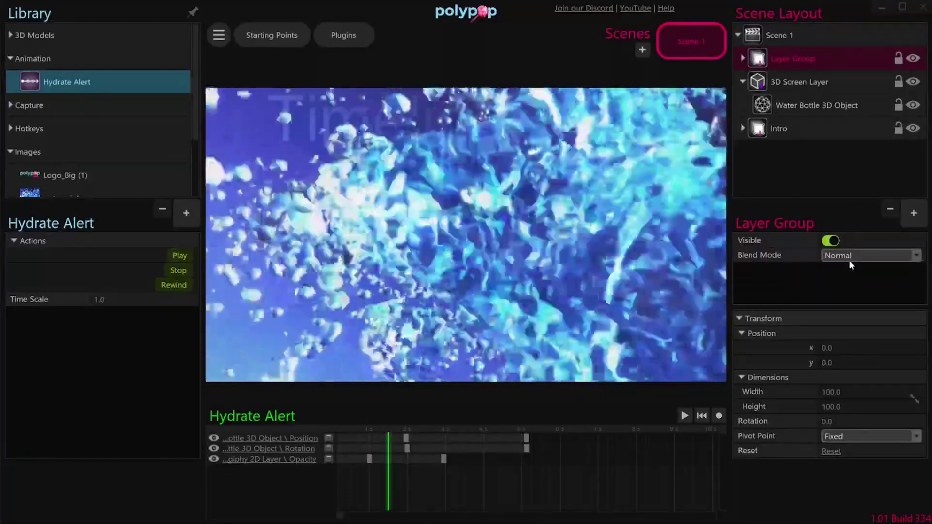
# Step: Try the Darken blend mode on the layer group that holds the water GIF
pyautogui.click(849, 259)
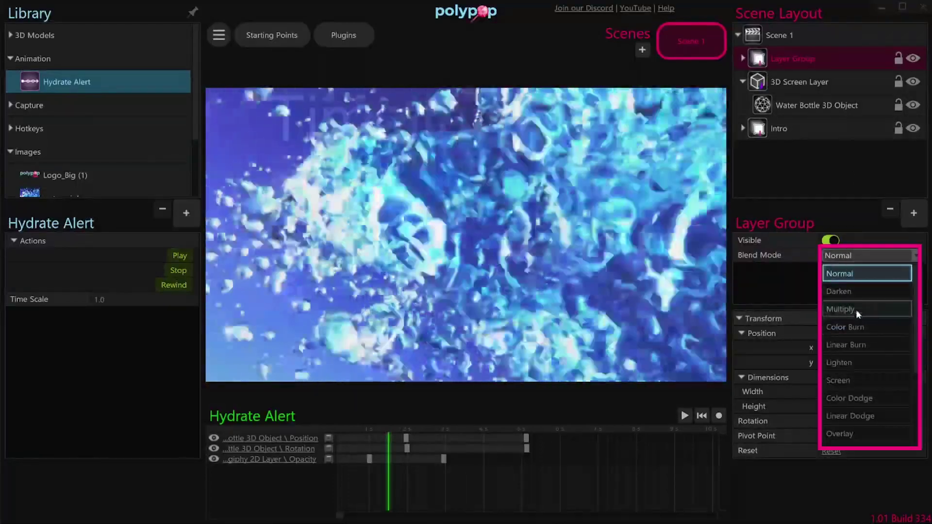
pyautogui.click(855, 310)
pyautogui.scroll(1, 860, 259)
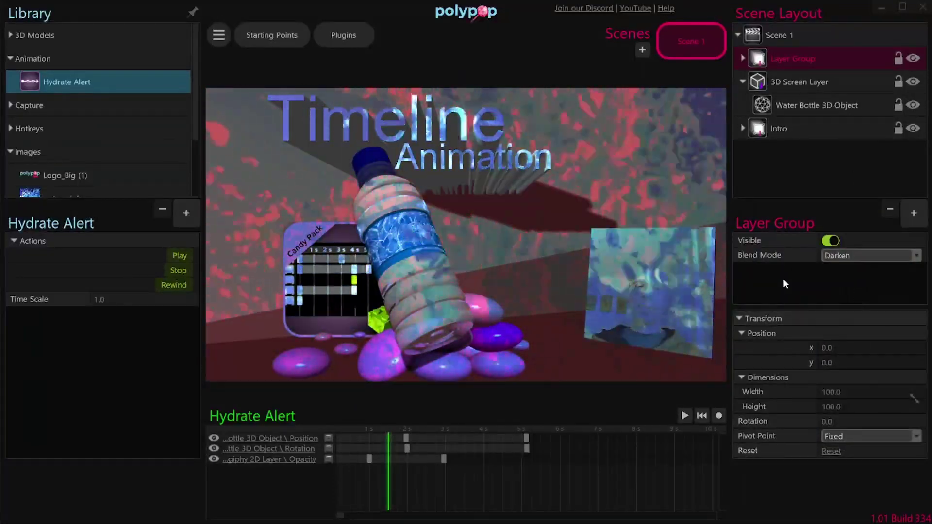
# Step: Set the layer group's blend mode to Color Dodge and play the Hydrate Alert animation from the start
pyautogui.click(856, 257)
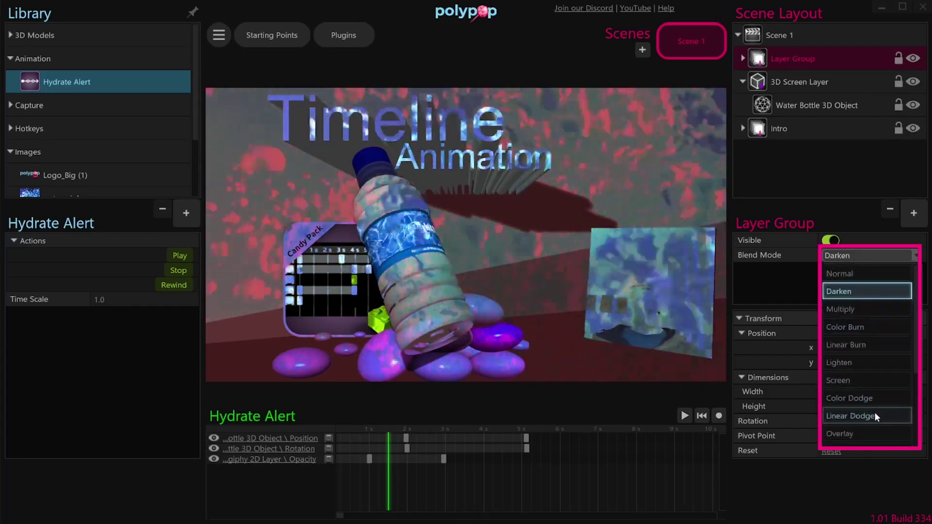
pyautogui.click(887, 397)
pyautogui.click(703, 416)
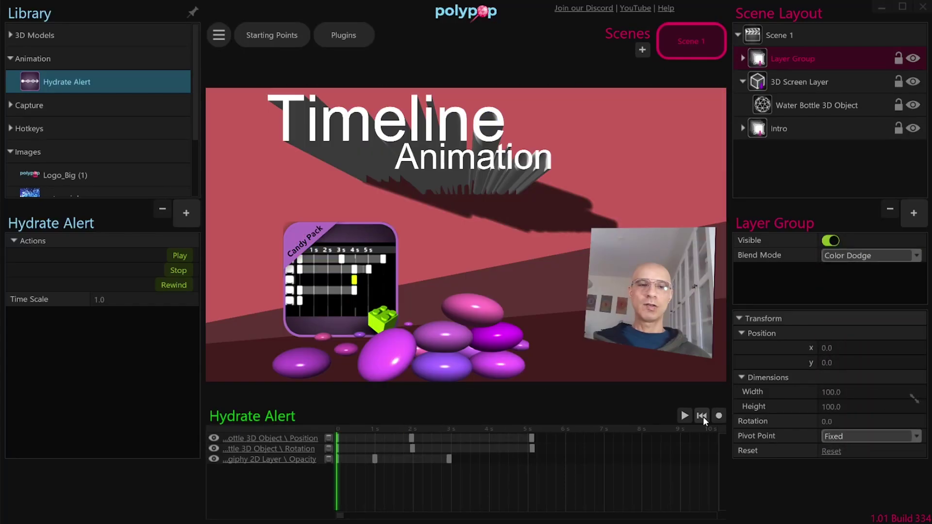
pyautogui.click(683, 416)
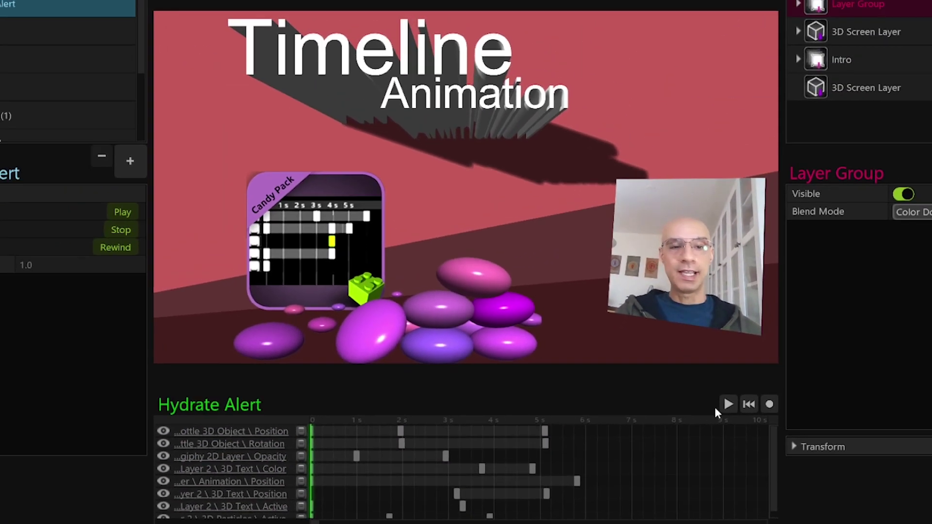
# Step: Add extra keyframes to the water bottle's Position track at about 4 s and 4.3 s
pyautogui.click(825, 353)
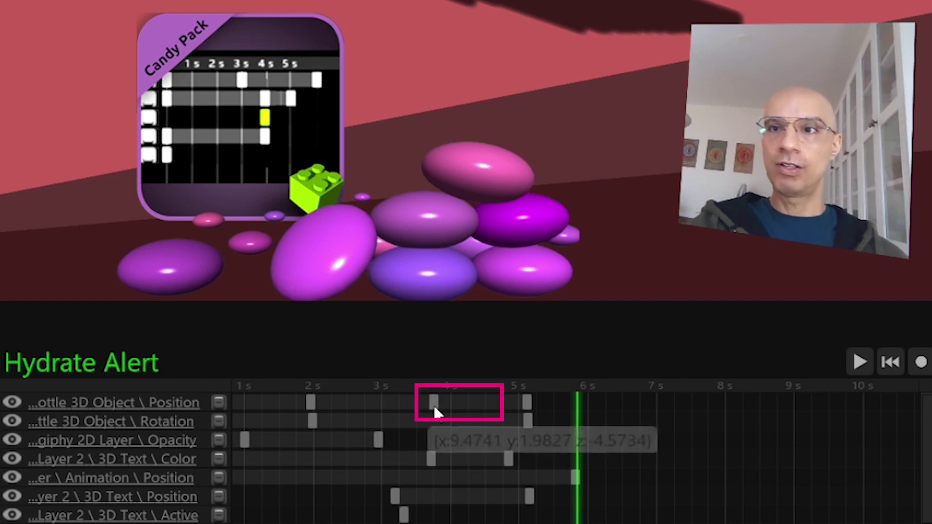
pyautogui.doubleClick(469, 402)
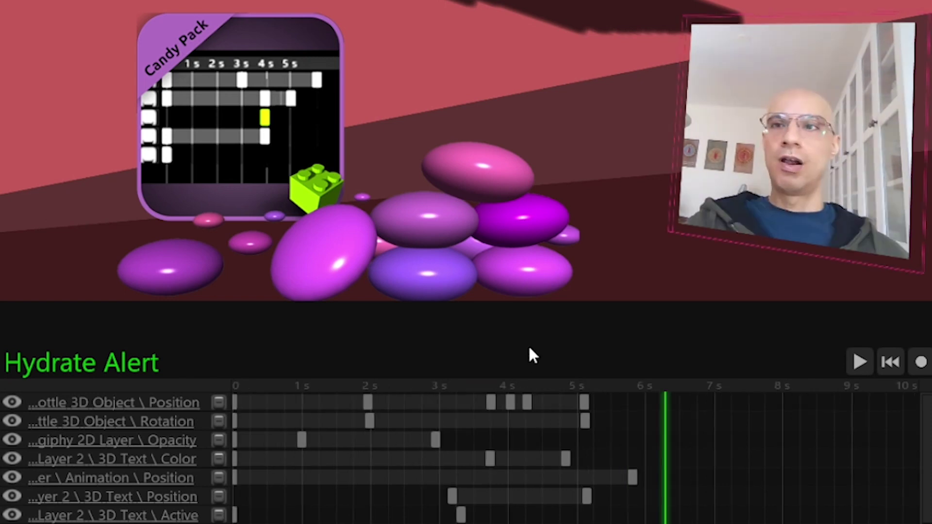
# Step: Inspect the values of the bottle's position keyframe at about 4.3 s and the water giphy's opacity keyframe at about 3 s
pyautogui.moveTo(528, 401)
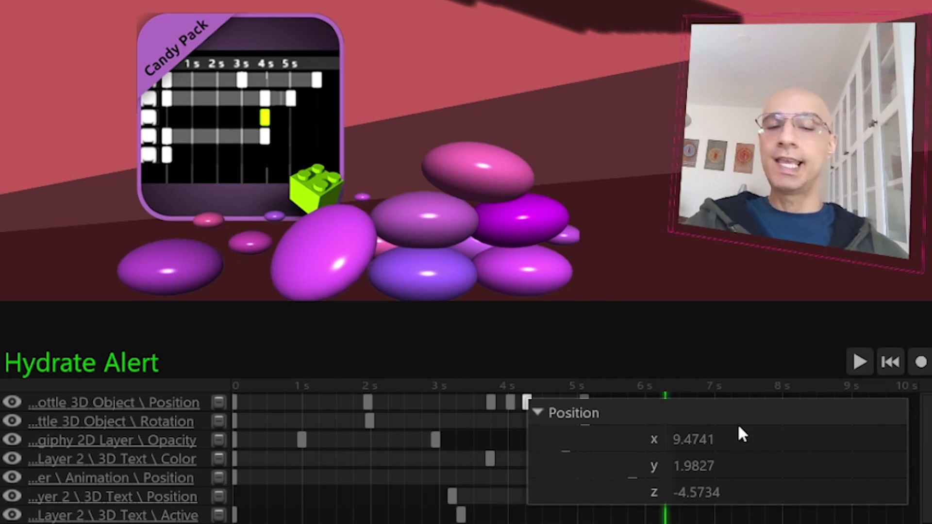
pyautogui.moveTo(738, 430)
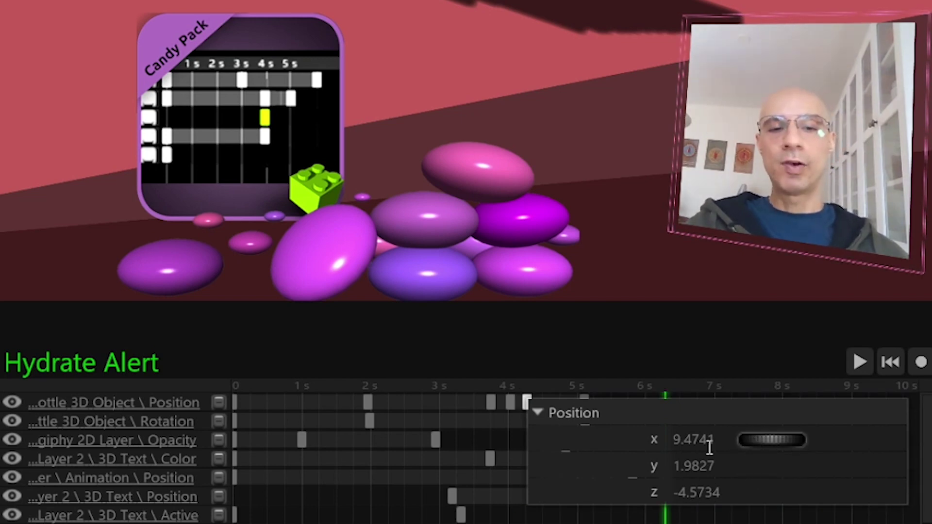
pyautogui.moveTo(739, 469)
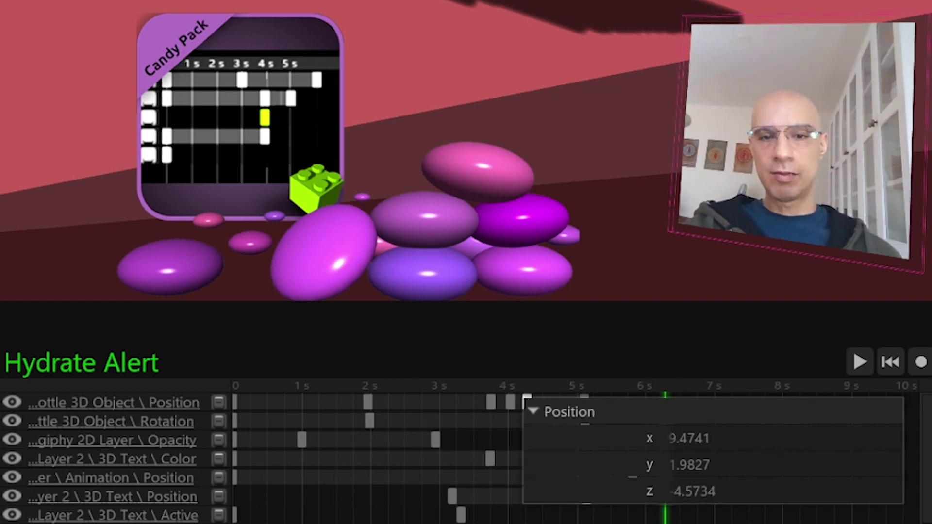
pyautogui.moveTo(432, 435)
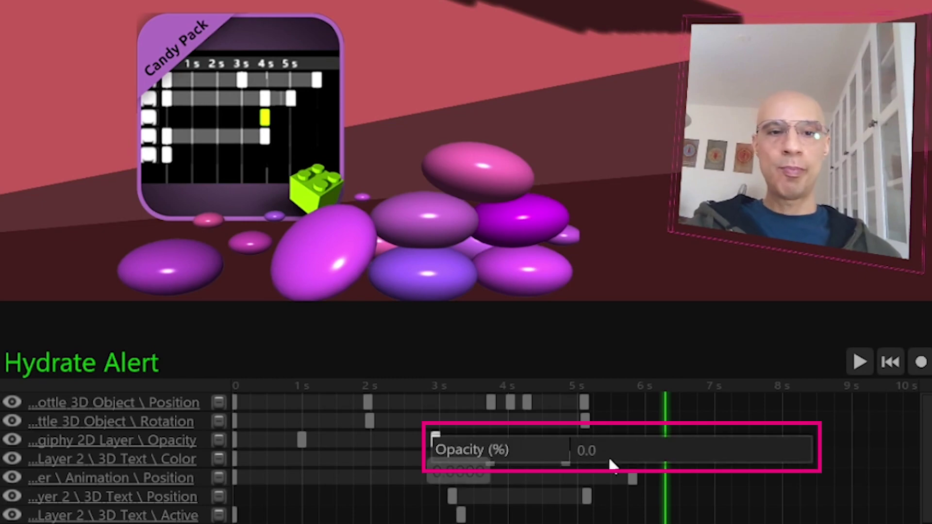
pyautogui.moveTo(630, 449)
pyautogui.moveTo(648, 447); pyautogui.dragTo(667, 435)
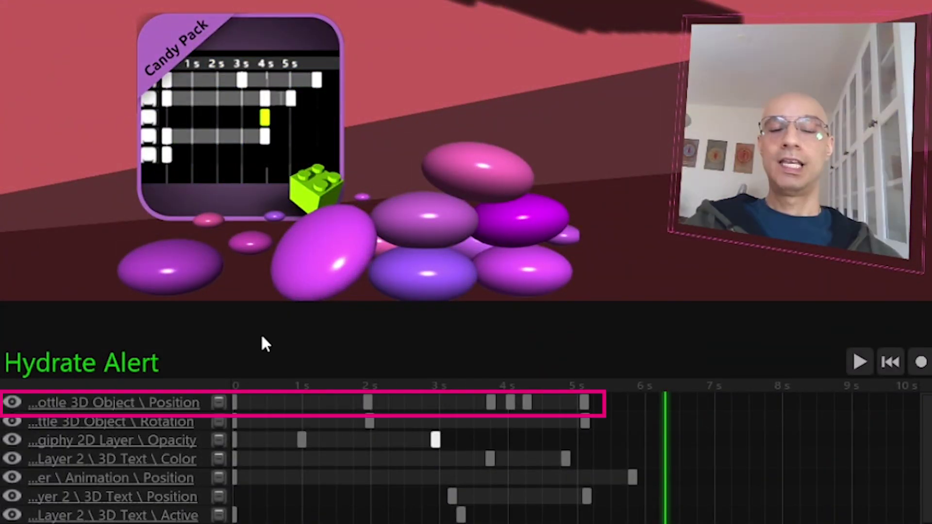
# Step: Remove the bottle's Position and Rotation tracks and the water giphy's Opacity track, then undo the three removals
pyautogui.click(219, 403)
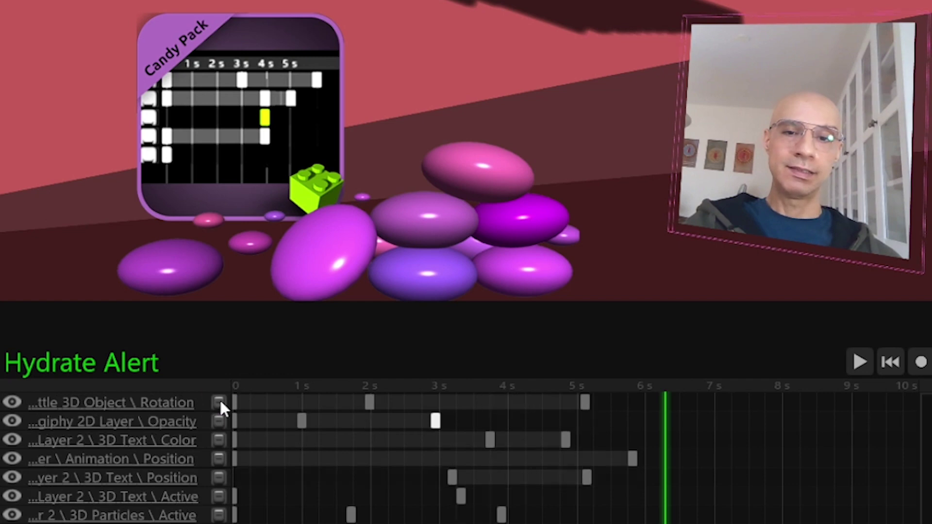
pyautogui.click(219, 403)
pyautogui.click(220, 403)
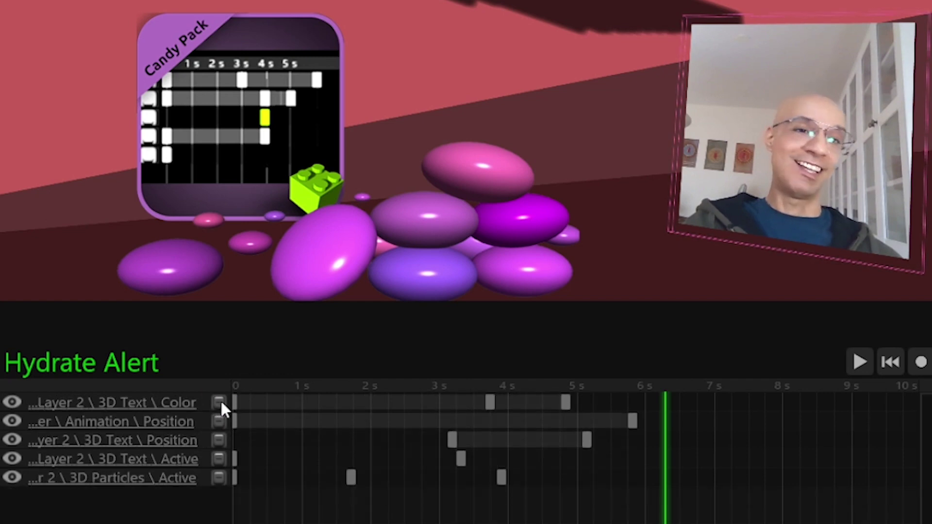
pyautogui.hotkey('ctrl', 'z')
pyautogui.hotkey('ctrl', 'z')
pyautogui.hotkey('ctrl', 'z')
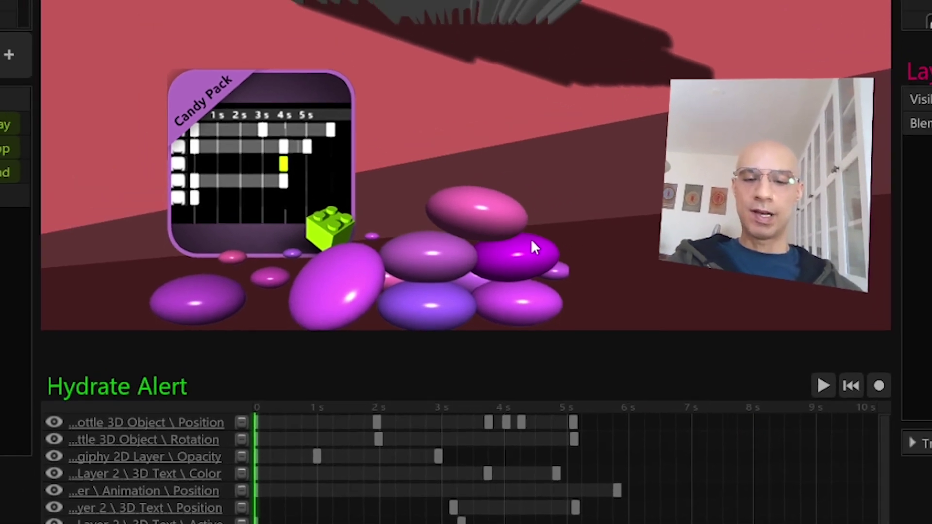
# Step: Play and pause the Hydrate Alert animation repeatedly, from the start through to its last keyframe
pyautogui.press('space')
pyautogui.press('space')
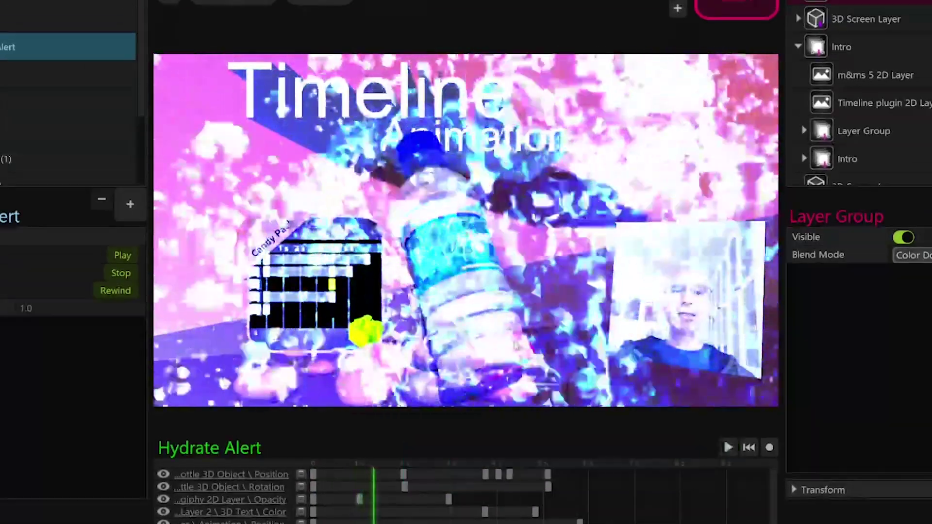
pyautogui.press('space')
pyautogui.press('space')
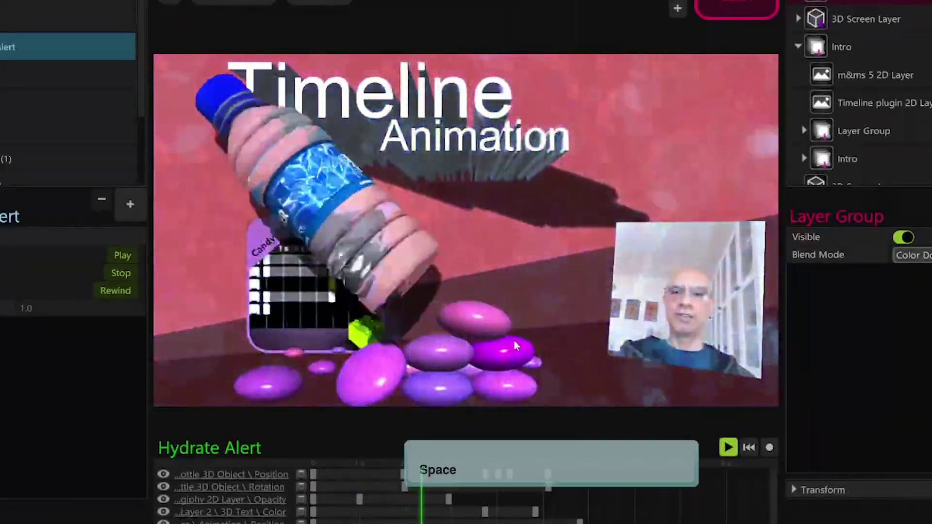
pyautogui.press('space')
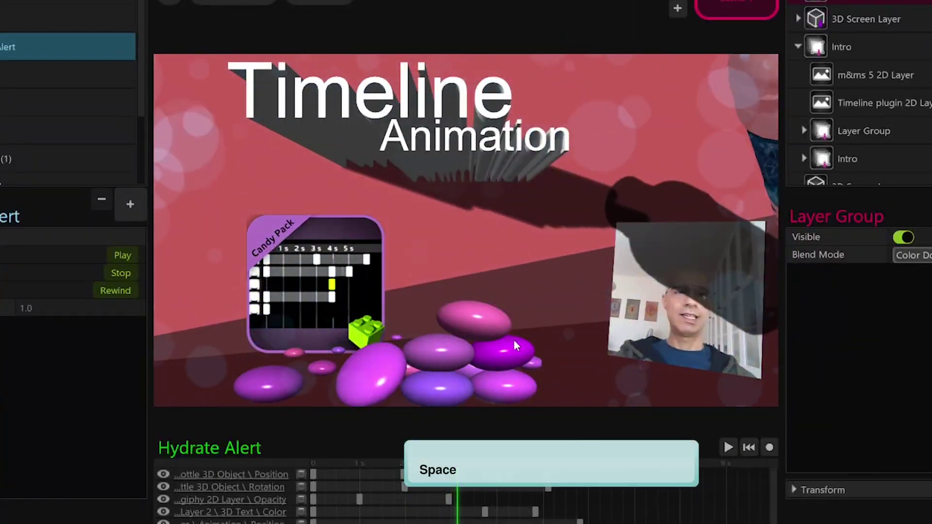
pyautogui.press('space')
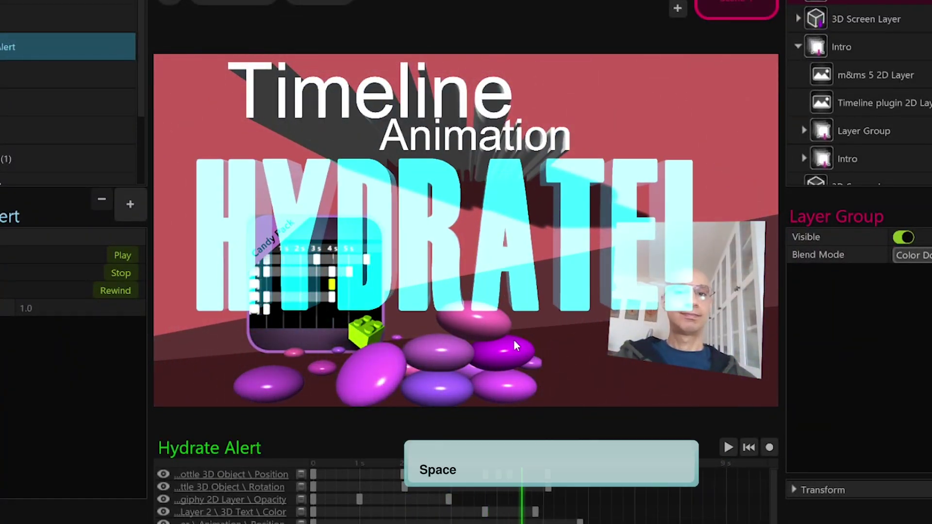
pyautogui.press('space')
pyautogui.press('space')
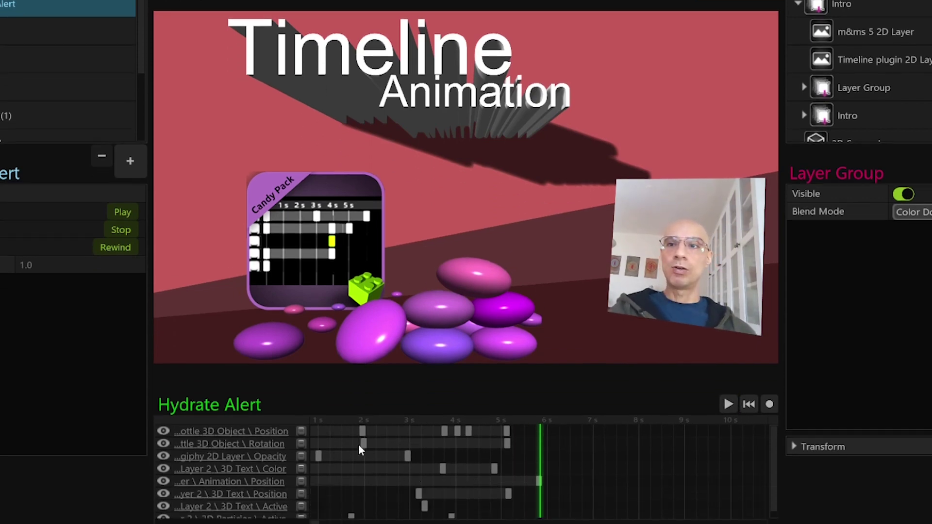
pyautogui.scroll(-4, 403, 462)
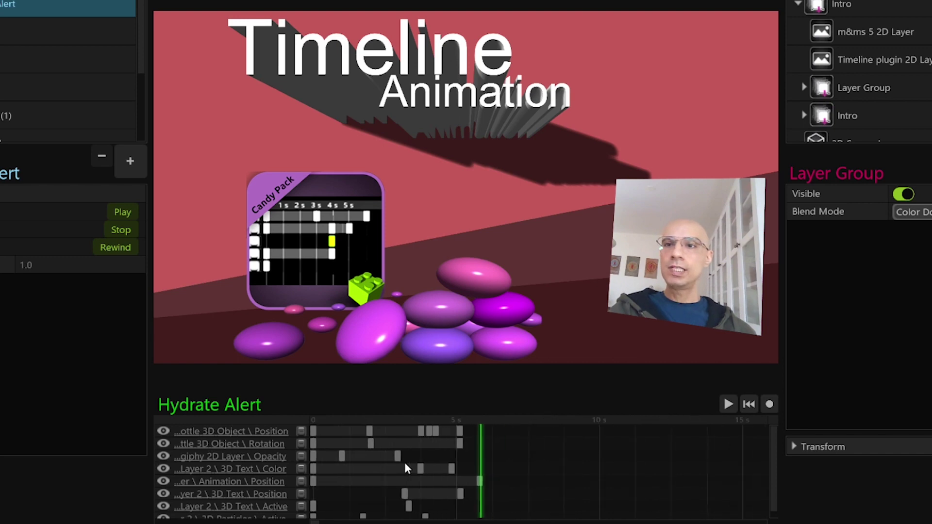
pyautogui.scroll(5, 380, 472)
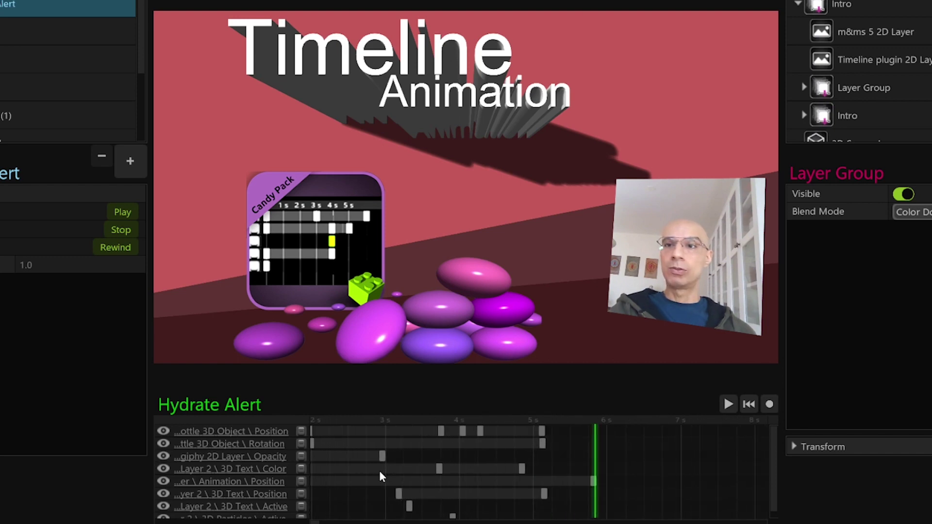
pyautogui.scroll(-3, 380, 472)
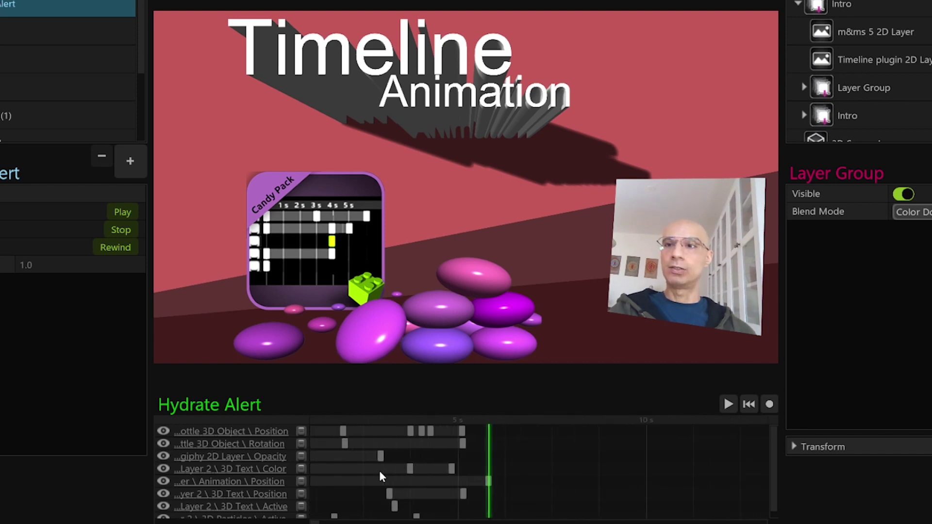
pyautogui.scroll(3, 368, 473)
pyautogui.scroll(-2, 367, 470)
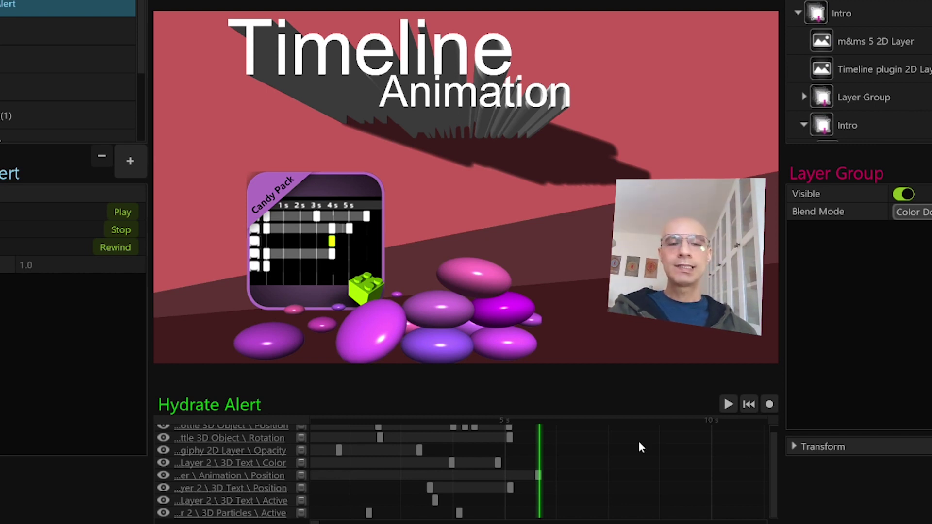
# Step: Record the Webcam 3D Object's position live from 0 s by moving it around during playback, and stop recording
pyautogui.click(769, 404)
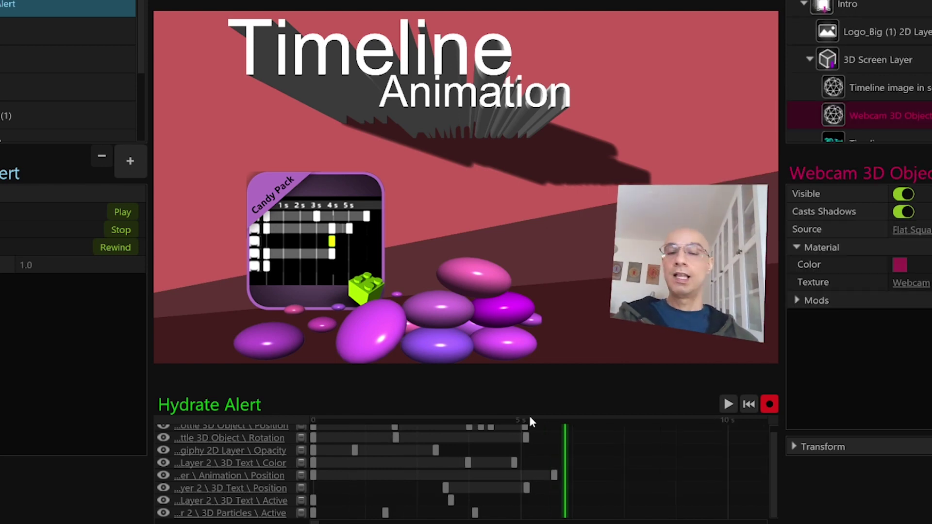
pyautogui.moveTo(529, 419); pyautogui.dragTo(215, 398)
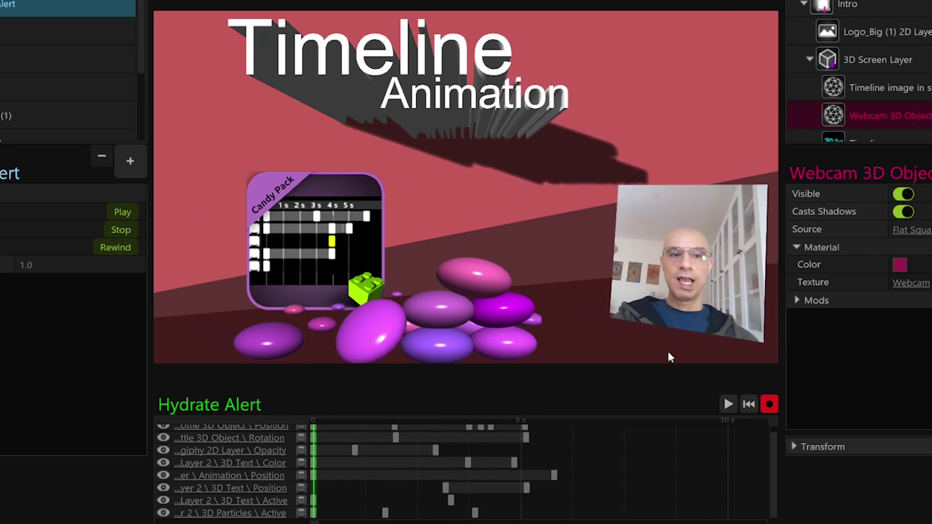
pyautogui.click(728, 405)
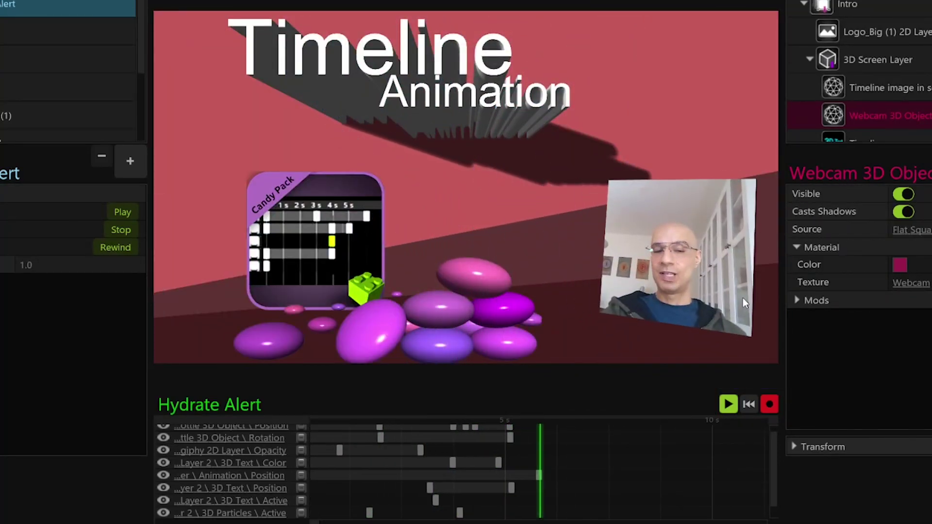
pyautogui.click(769, 404)
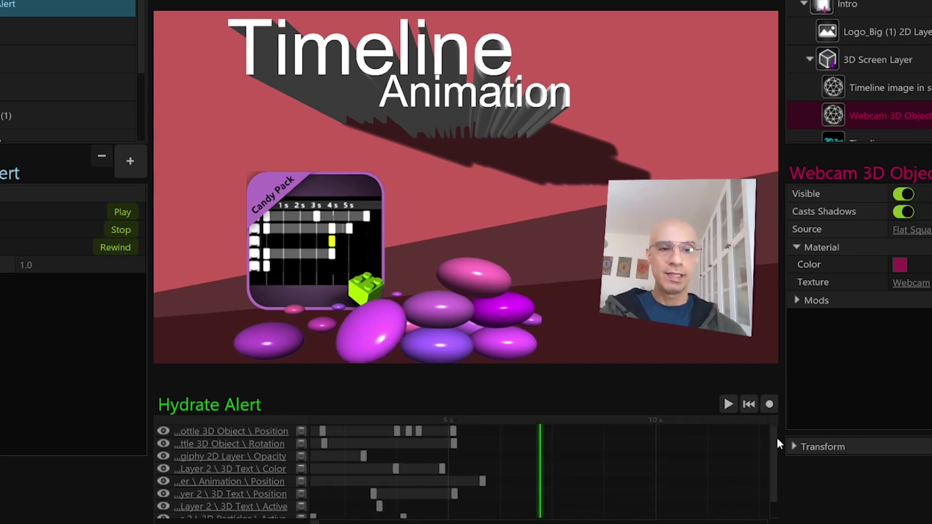
# Step: Examine the recorded keyframes on the Webcam 3D Object's Position track and rewind the timeline
pyautogui.moveTo(774, 438); pyautogui.dragTo(774, 474)
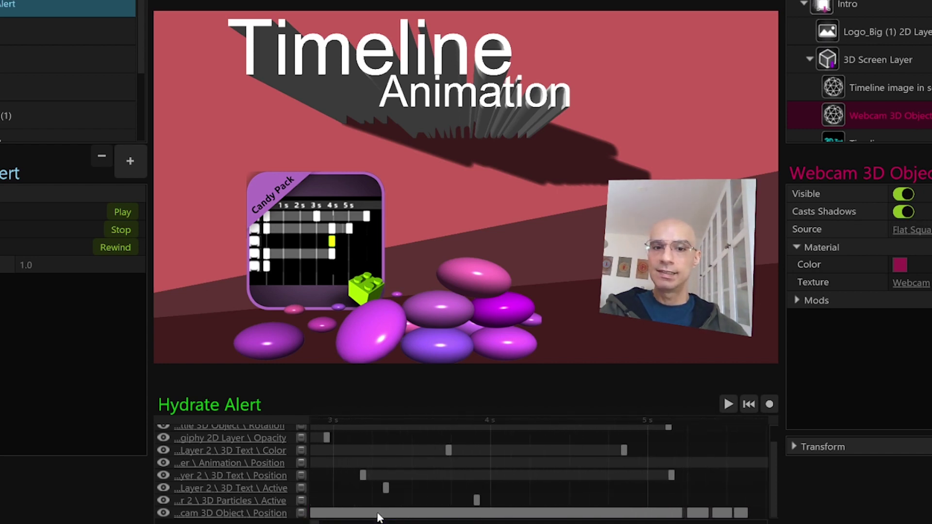
pyautogui.scroll(5, 379, 515)
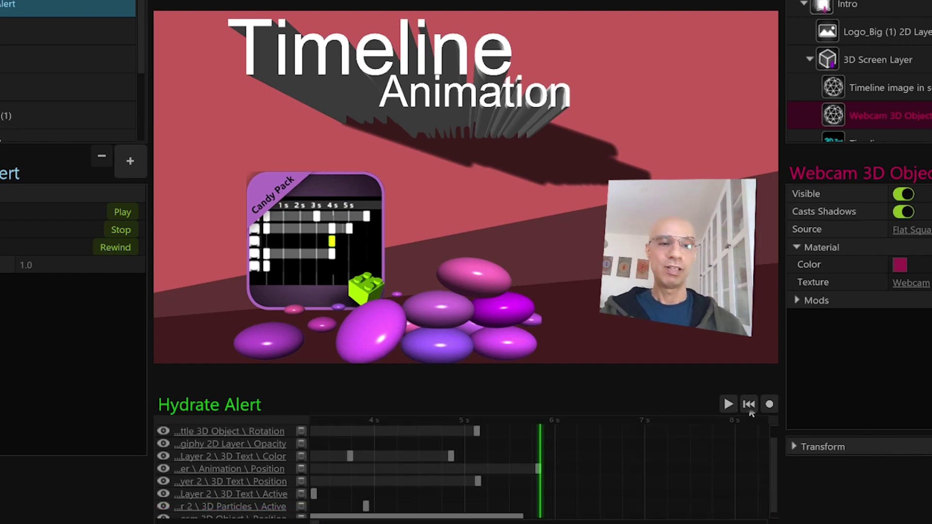
pyautogui.click(749, 406)
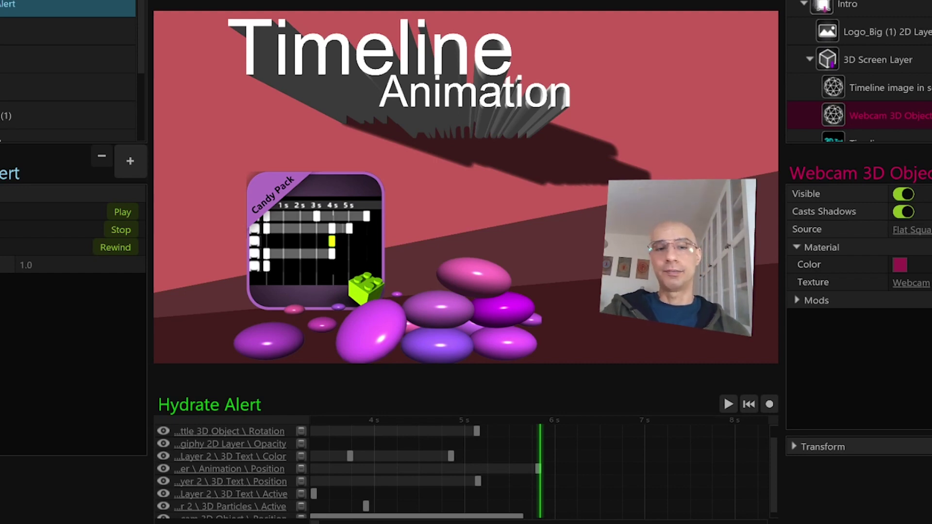
# Step: Add Twitch Alerts to the library and create an App Channel Points reward in its settings
pyautogui.click(130, 161)
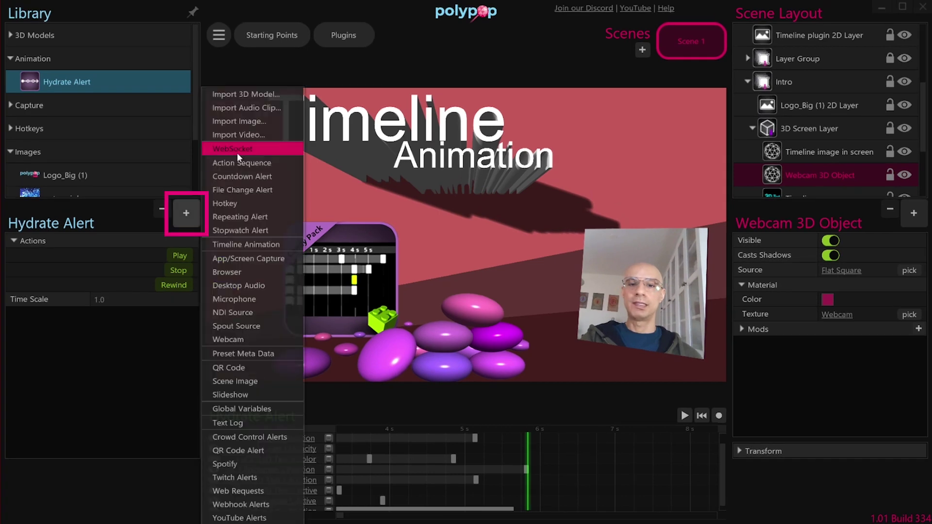
pyautogui.click(279, 486)
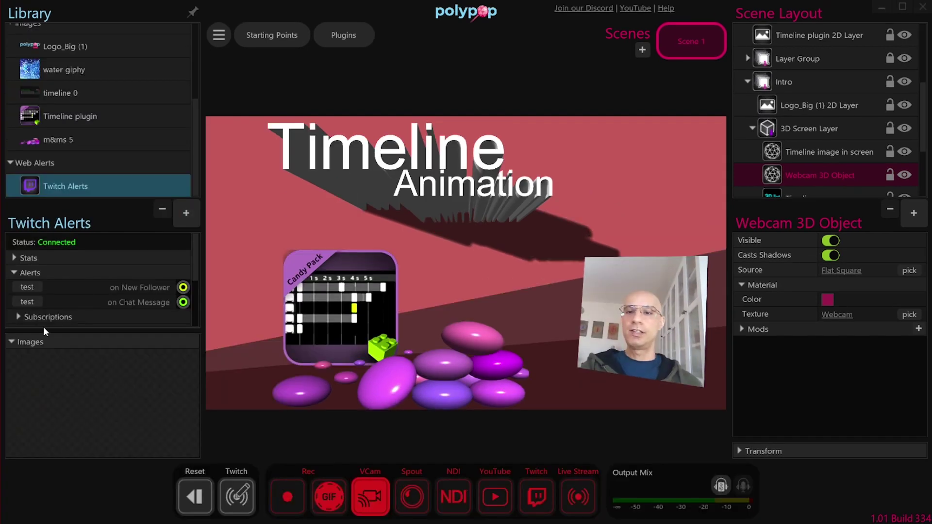
pyautogui.click(9, 341)
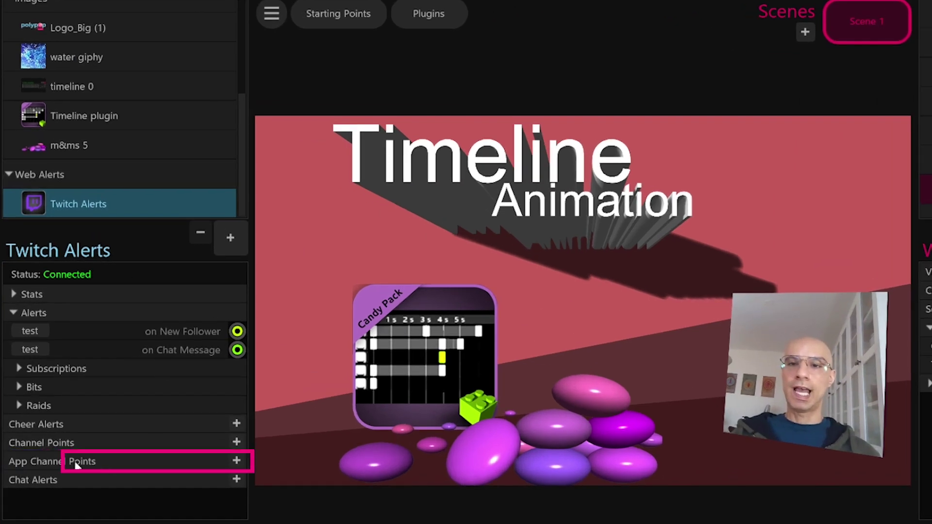
pyautogui.click(233, 460)
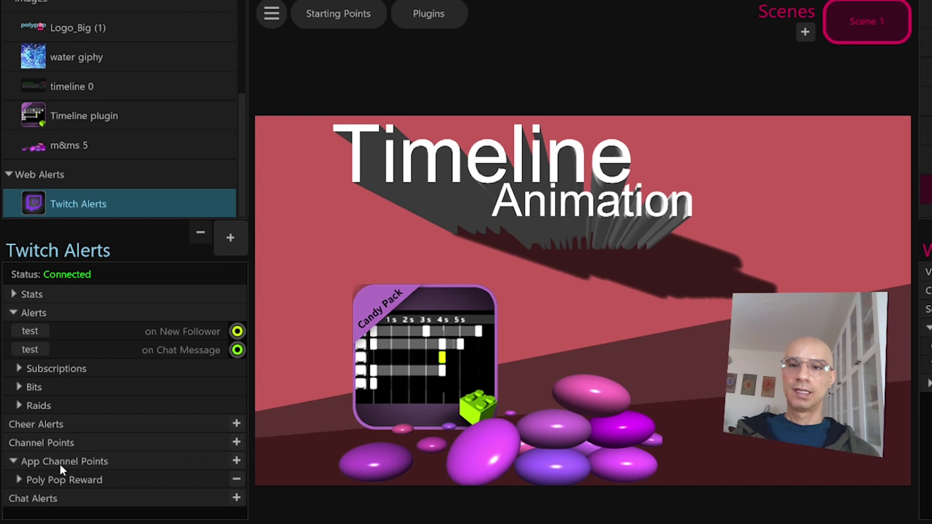
# Step: Expand the new App Channel Points reward and set its title to Hydrate
pyautogui.click(19, 479)
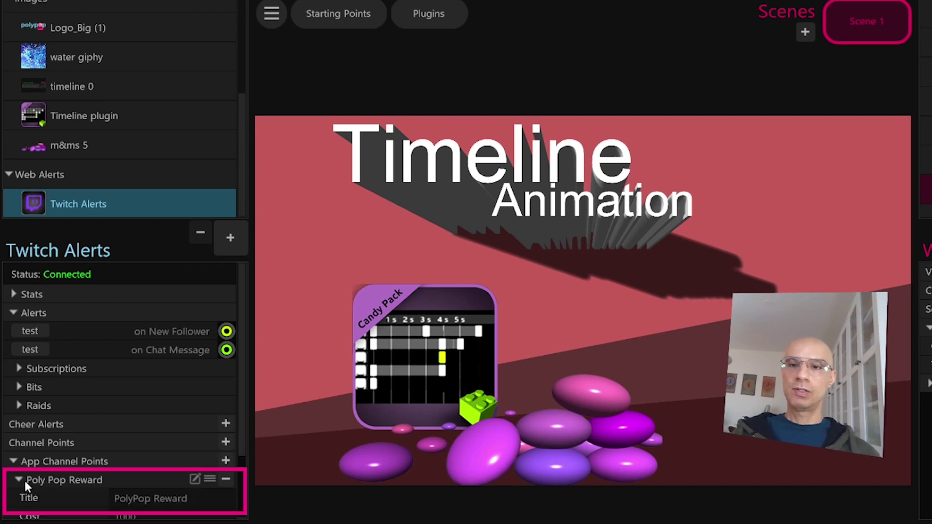
pyautogui.click(168, 498)
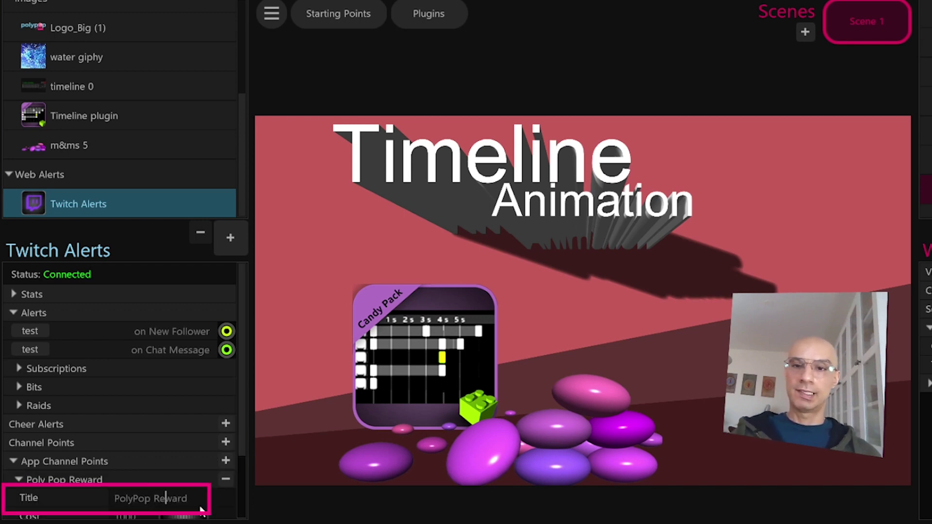
pyautogui.write('Hydrate')
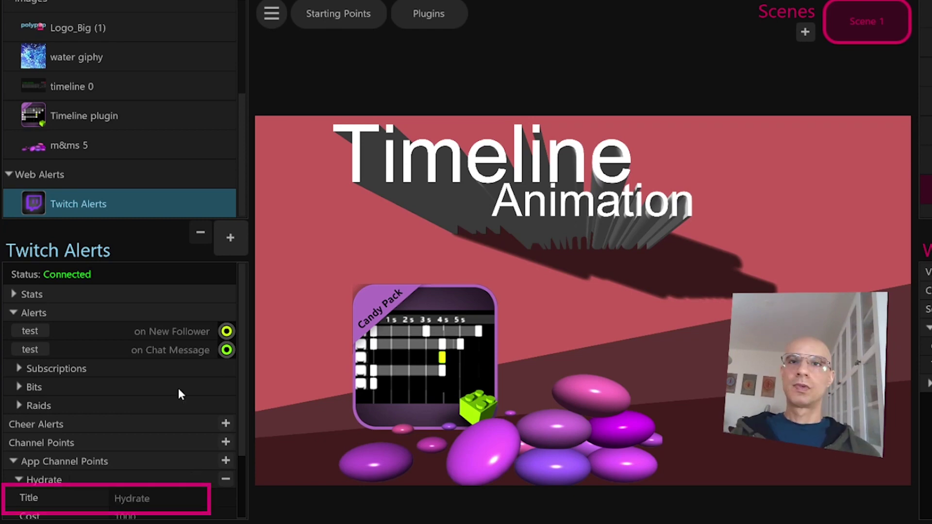
# Step: Link the Hydrate reward's on Redeemed event with the Hydrate Alert animation's Play action and run a test redemption
pyautogui.scroll(-2, 239, 310)
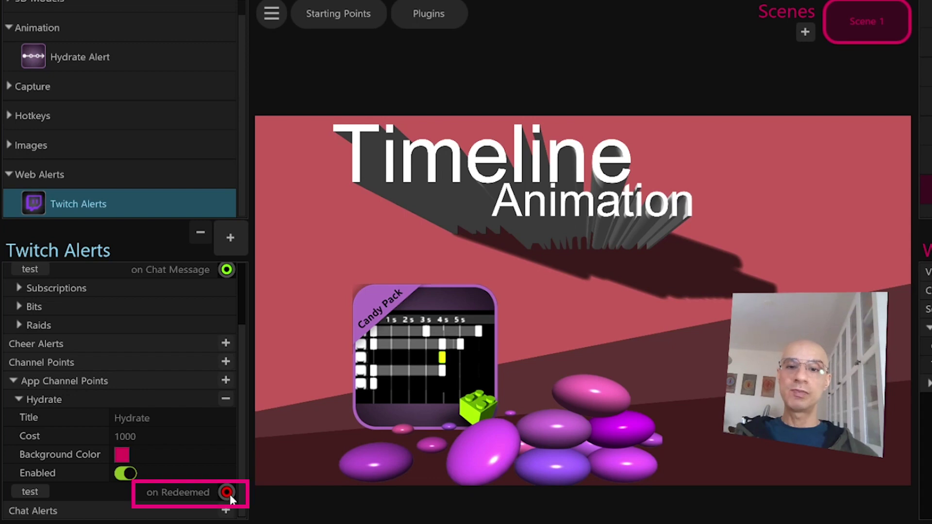
pyautogui.moveTo(227, 493); pyautogui.dragTo(237, 290)
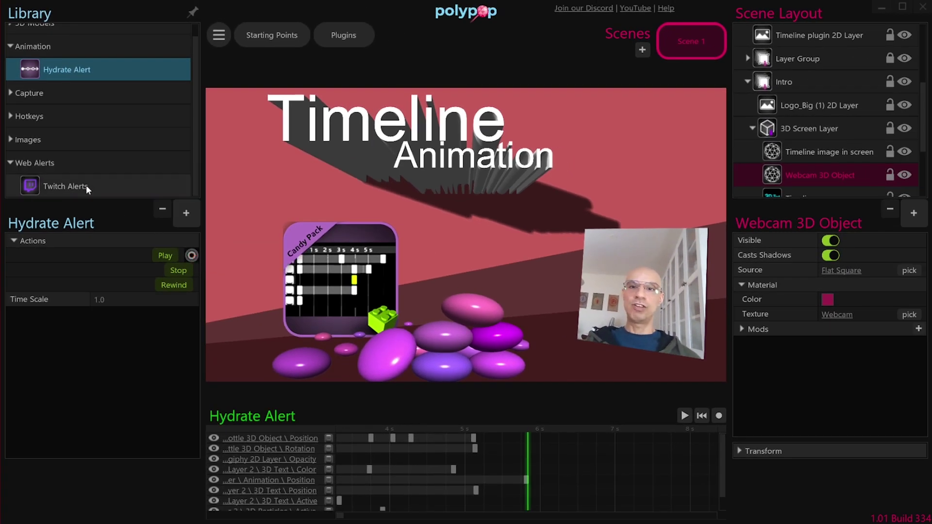
pyautogui.click(86, 184)
pyautogui.moveTo(194, 257); pyautogui.dragTo(196, 326)
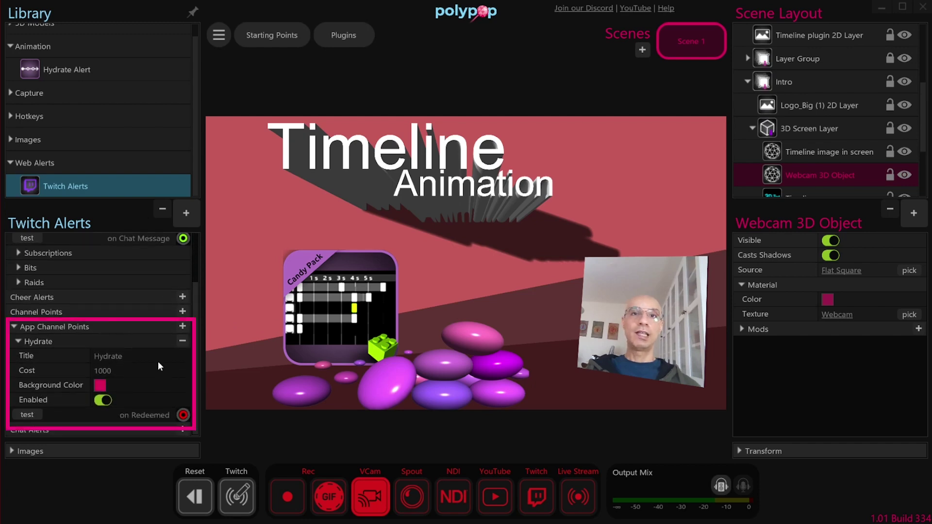
pyautogui.click(34, 413)
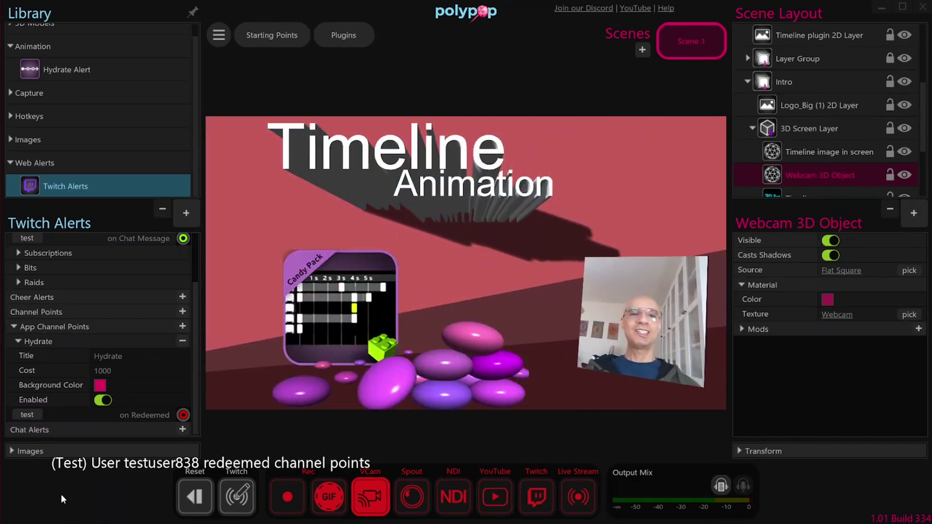
# Step: Open the Hydrate Alert timeline, hide the Library to enlarge the preview, and play the animation
pyautogui.scroll(1, 112, 85)
pyautogui.click(113, 85)
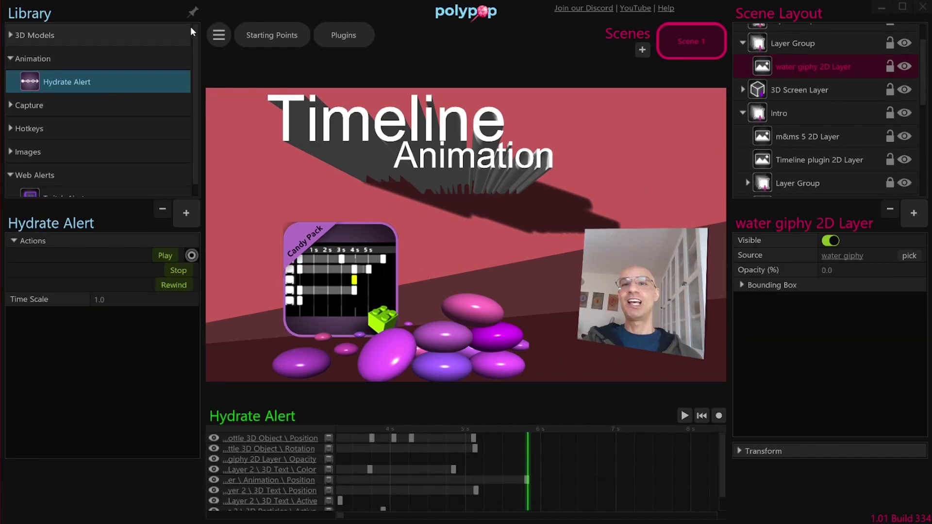
pyautogui.click(193, 12)
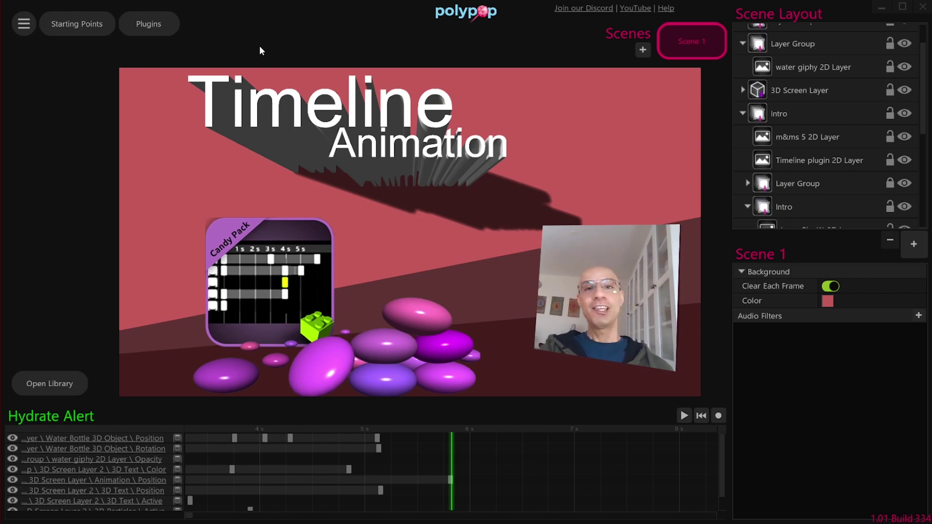
pyautogui.press('space')
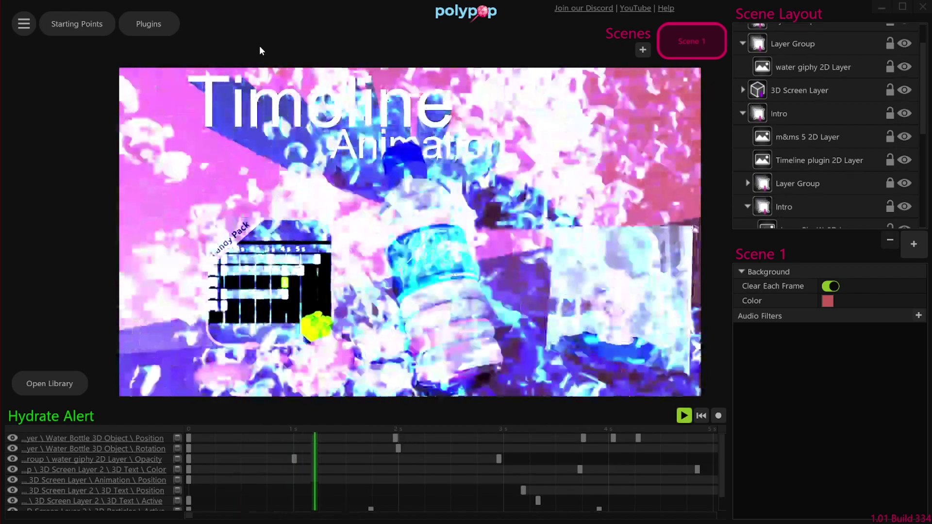